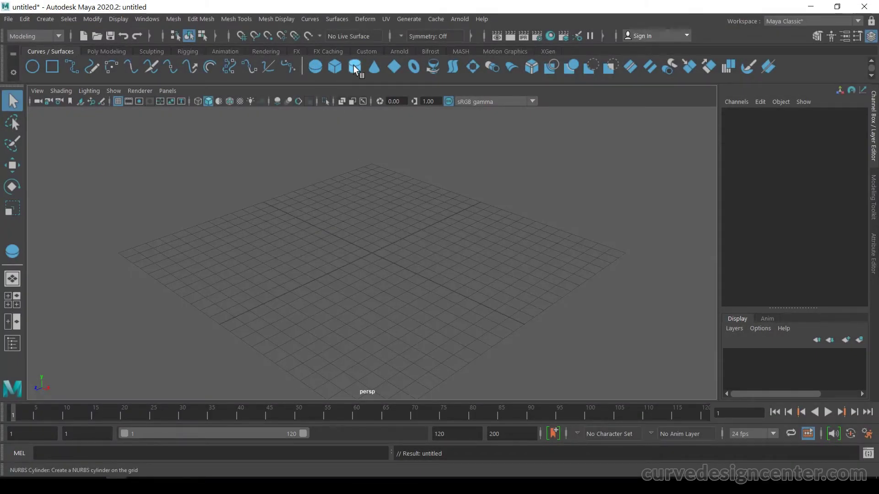
Tear off the Create > NURBS Primitives submenu as a floating window and move it left.
{"action": "left_click", "coordinate": [46, 19]}
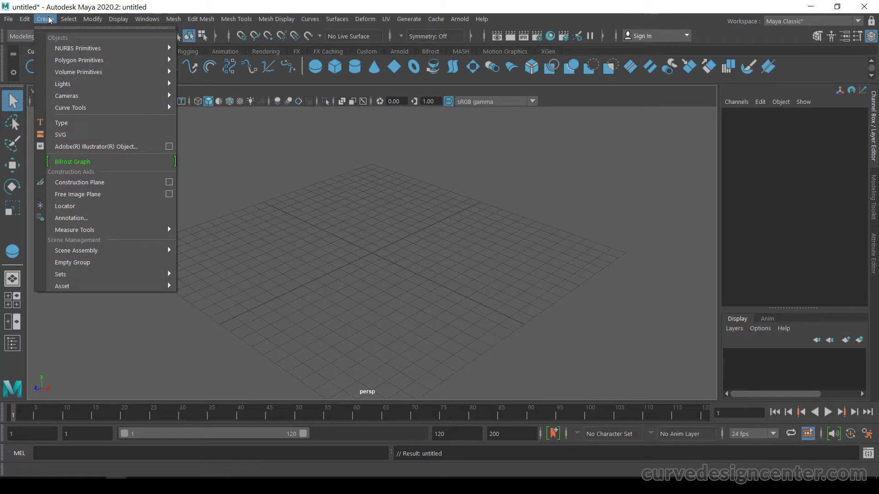
{"action": "mouse_move", "coordinate": [67, 49]}
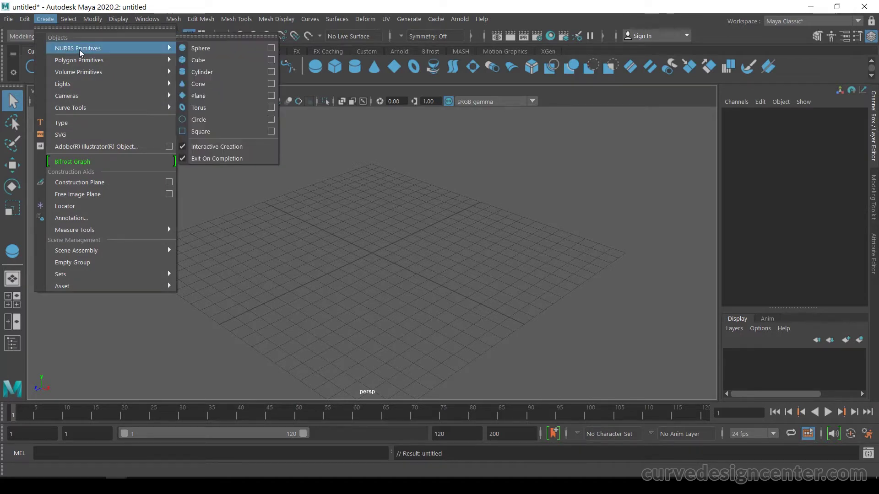
{"action": "left_click", "coordinate": [222, 37]}
{"action": "left_click_drag", "start_coordinate": [222, 27], "coordinate": [100, 129]}
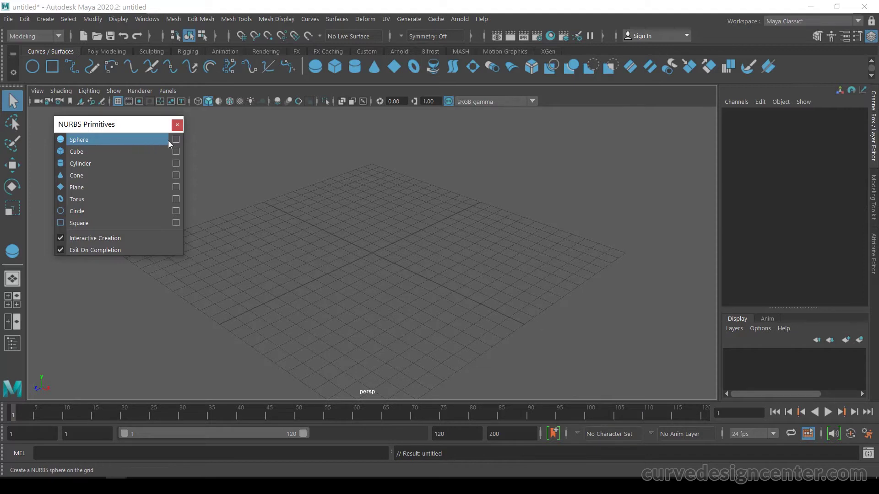
Draw a NURBS sphere of radius 5.176 on the grid and show its makeNurbSphere1 attributes.
{"action": "left_click", "coordinate": [75, 139]}
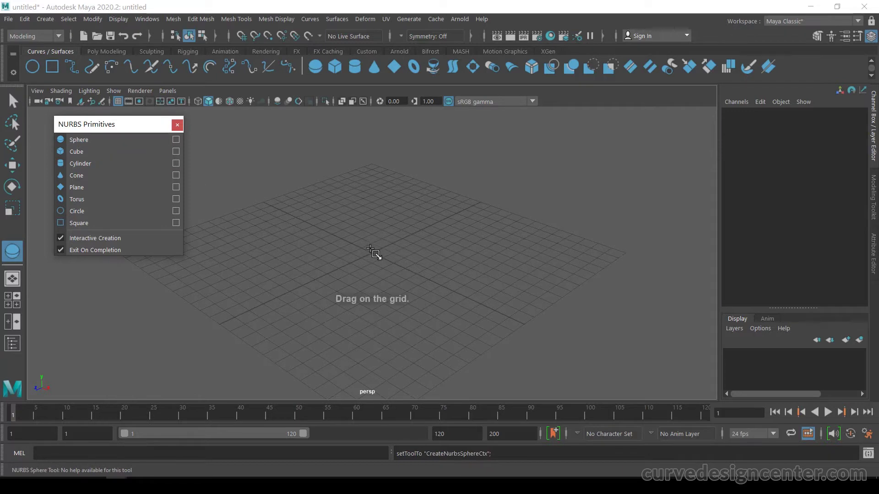
{"action": "left_click_drag", "start_coordinate": [324, 237], "coordinate": [362, 271]}
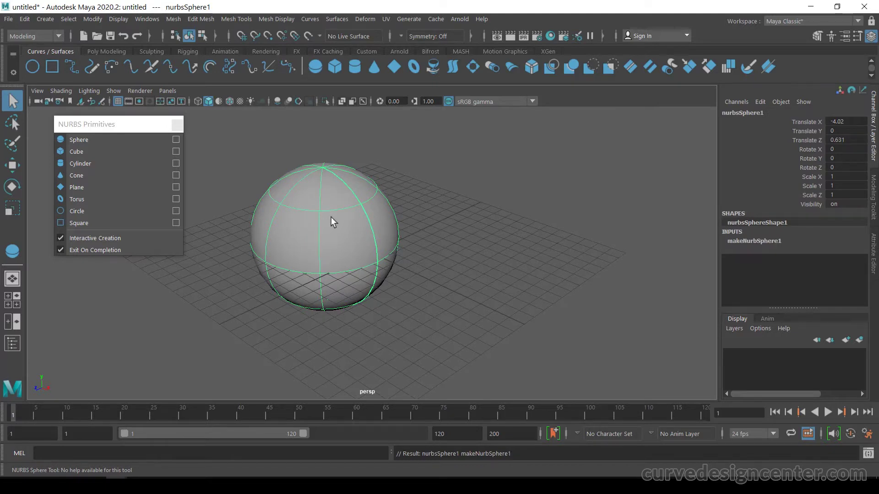
{"action": "left_click", "coordinate": [845, 37]}
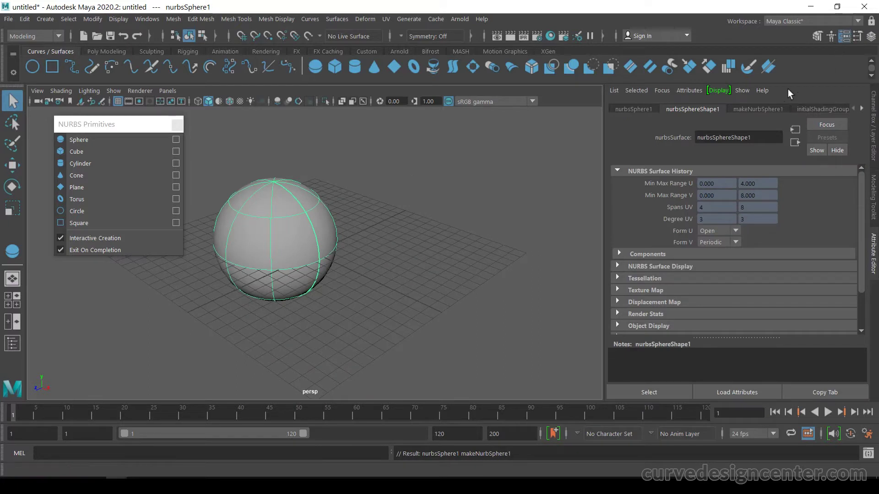
{"action": "left_click", "coordinate": [763, 110]}
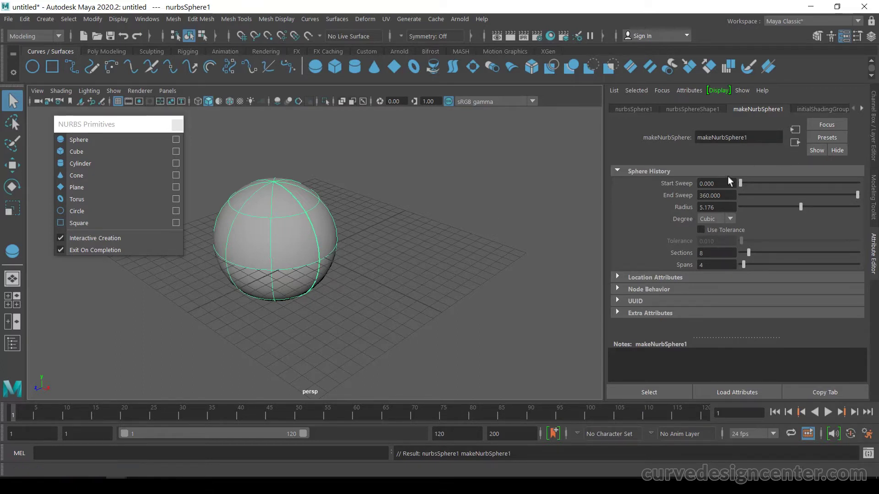
Open a wedge in the sphere with Start and End Sweep, then undo back to a full 360.
{"action": "mouse_move", "coordinate": [743, 183]}
{"action": "left_mouse_down"}
{"action": "mouse_move", "coordinate": [767, 186]}
{"action": "mouse_move", "coordinate": [731, 190]}
{"action": "left_mouse_up"}
{"action": "left_click_drag", "start_coordinate": [856, 194], "coordinate": [806, 210]}
{"action": "key", "text": "ctrl+z"}
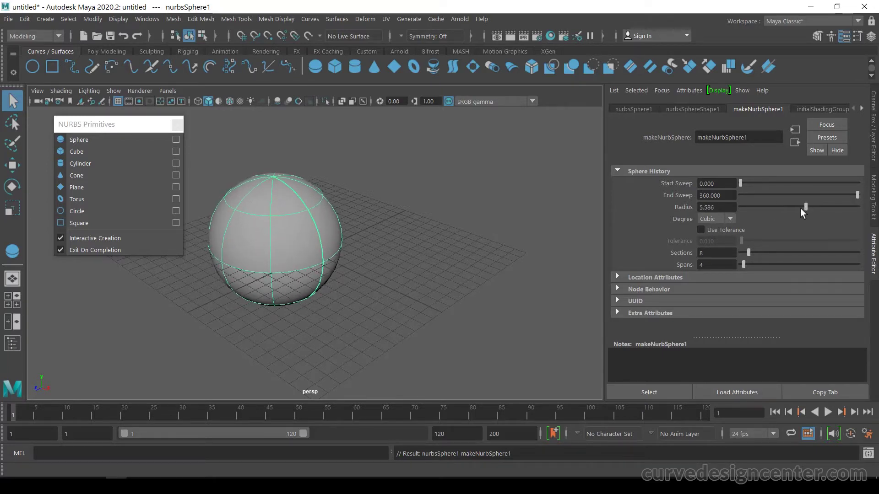
Switch the sphere's degree to Linear and back to Cubic, then select the sphere.
{"action": "left_click", "coordinate": [725, 219]}
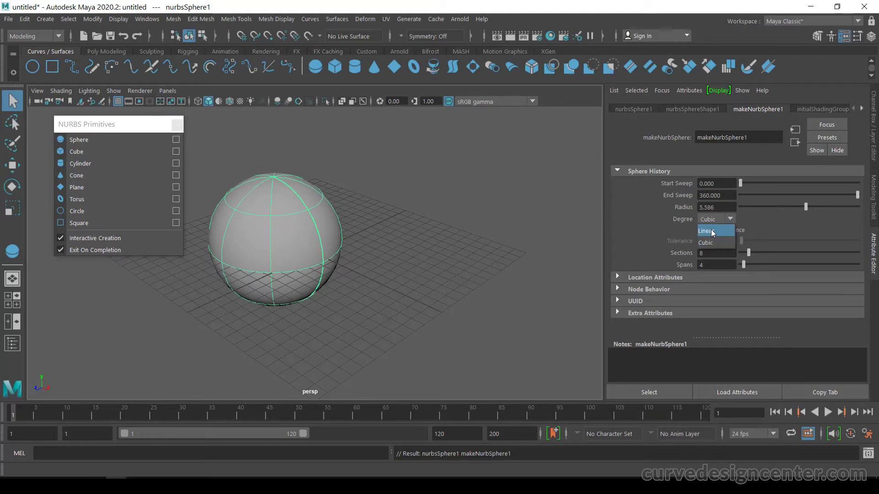
{"action": "left_click", "coordinate": [710, 231]}
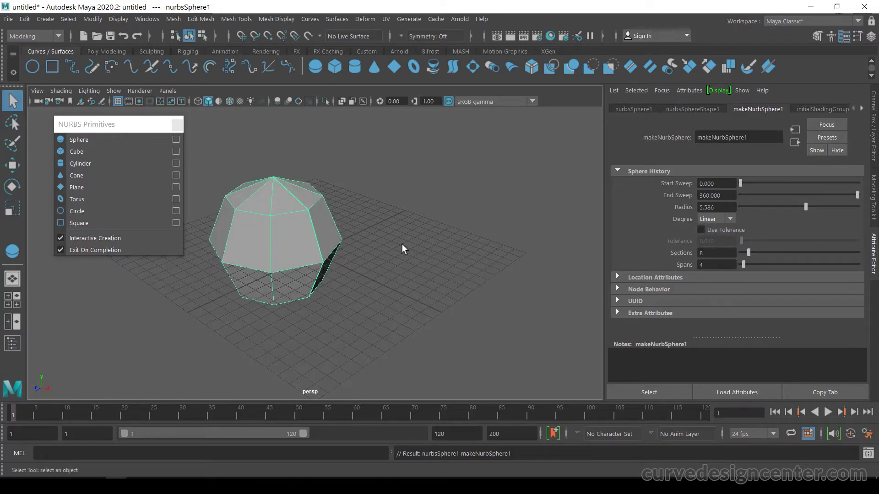
{"action": "left_click", "coordinate": [710, 218]}
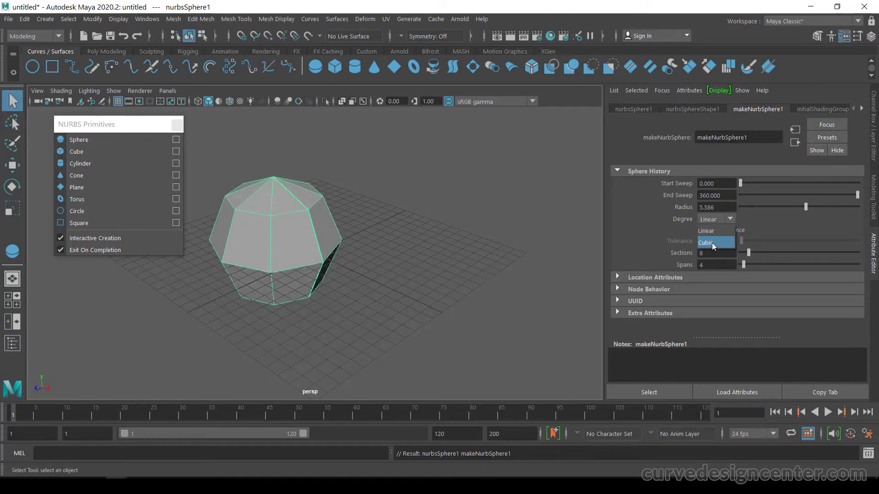
{"action": "left_click", "coordinate": [712, 242]}
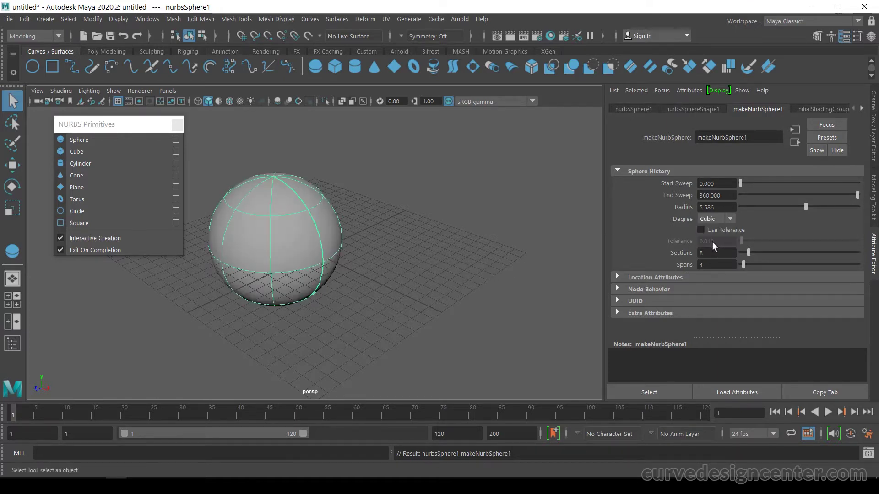
{"action": "left_click", "coordinate": [714, 217]}
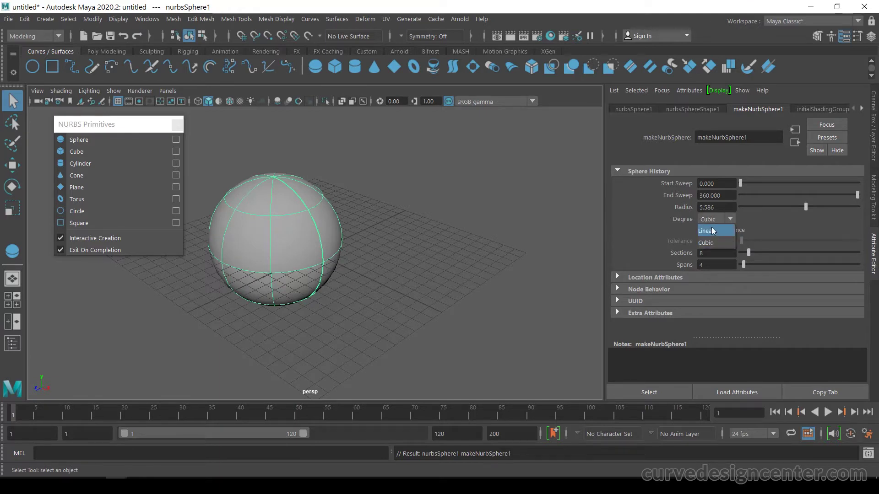
{"action": "left_click", "coordinate": [651, 214]}
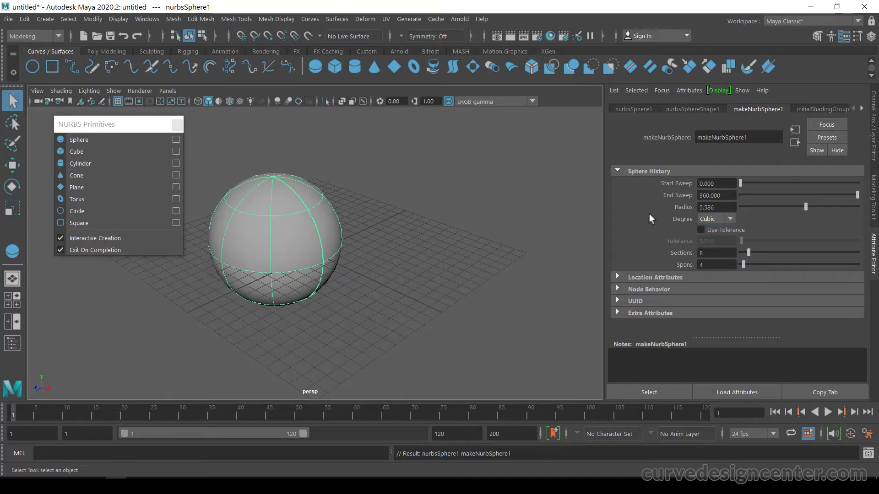
{"action": "left_click", "coordinate": [278, 236]}
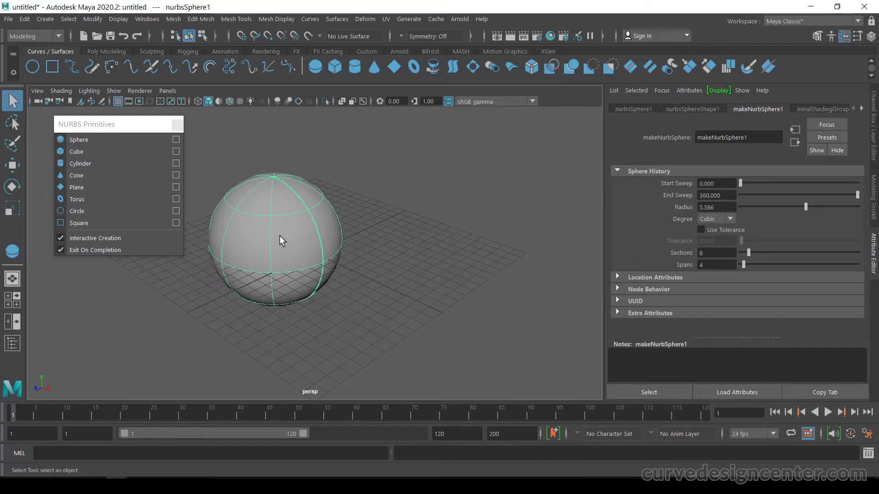
Cycle the sphere's display smoothness through rough (1), medium (2) and smoothest (3).
{"action": "key", "text": "1"}
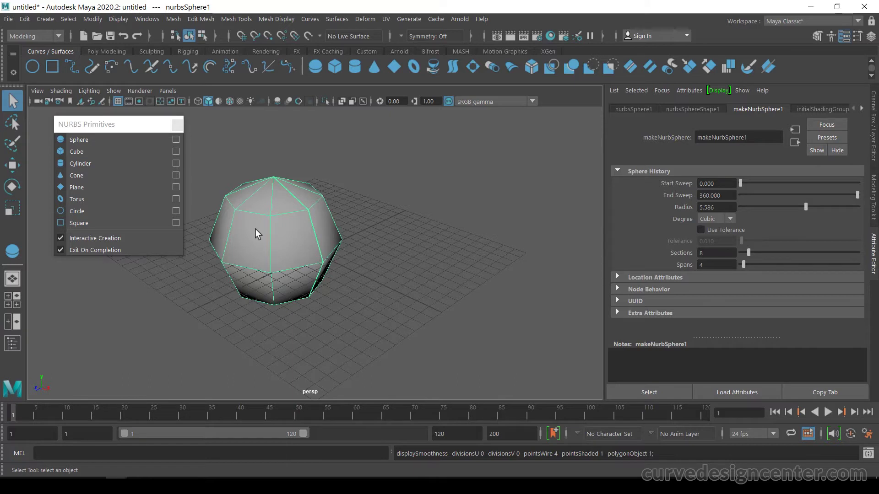
{"action": "key", "text": "2"}
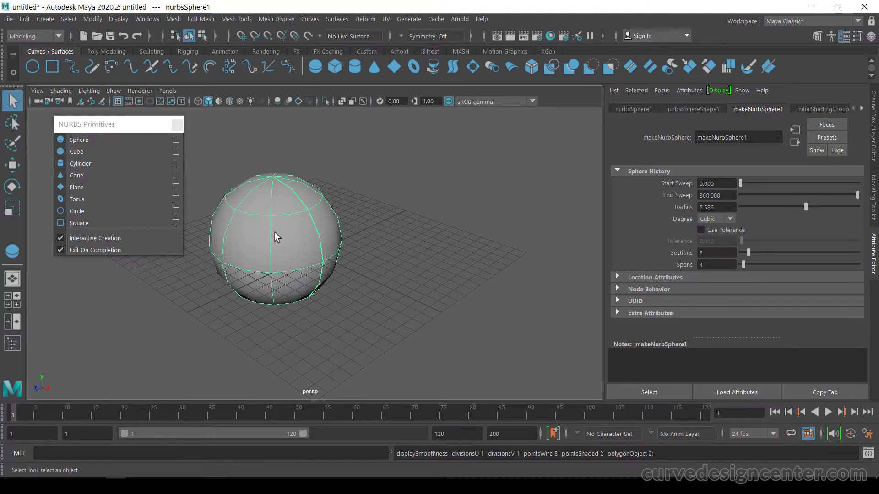
{"action": "key", "text": "3"}
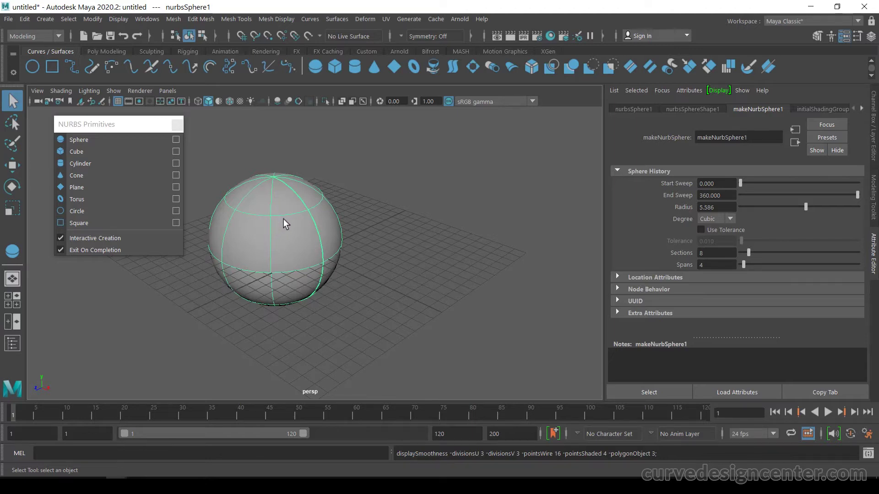
In Control Vertex mode, pull several sphere CVs outward with the Move tool to bulge it.
{"action": "right_click_drag", "start_coordinate": [287, 180], "coordinate": [243, 182]}
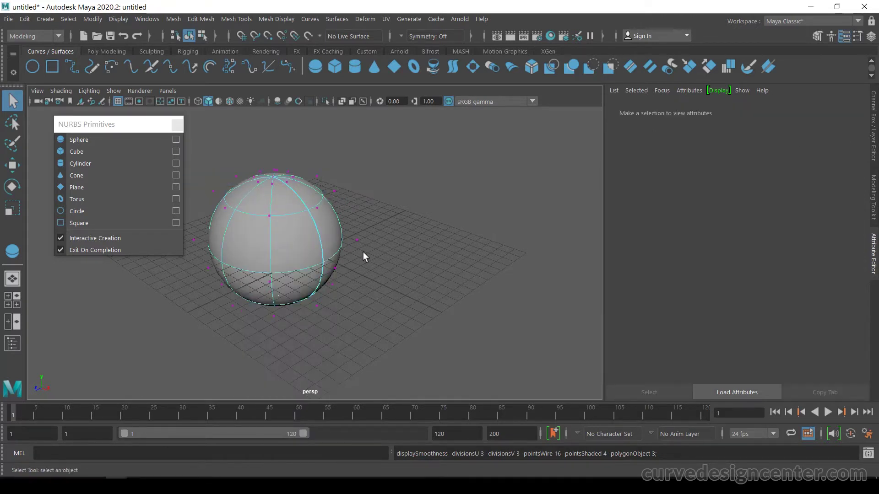
{"action": "left_click_drag", "start_coordinate": [348, 226], "coordinate": [367, 252]}
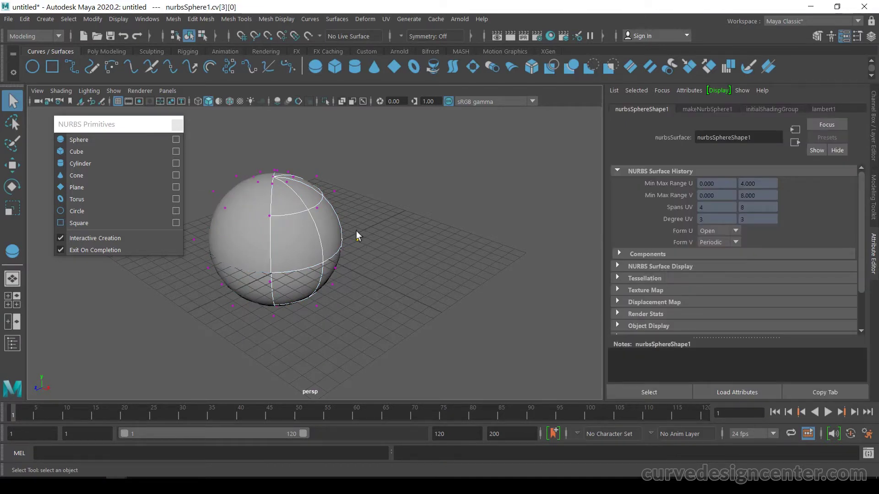
{"action": "left_click", "coordinate": [22, 172]}
{"action": "left_click_drag", "start_coordinate": [357, 240], "coordinate": [325, 244]}
{"action": "left_click_drag", "start_coordinate": [422, 214], "coordinate": [348, 261], "text": "alt"}
{"action": "left_click", "coordinate": [440, 230]}
{"action": "left_click", "coordinate": [297, 264]}
{"action": "left_click_drag", "start_coordinate": [304, 293], "coordinate": [365, 264], "text": "alt"}
{"action": "mouse_move", "coordinate": [293, 242]}
{"action": "left_mouse_down"}
{"action": "mouse_move", "coordinate": [337, 274]}
{"action": "mouse_move", "coordinate": [287, 247]}
{"action": "left_mouse_up"}
{"action": "left_click_drag", "start_coordinate": [414, 296], "coordinate": [278, 281], "text": "alt"}
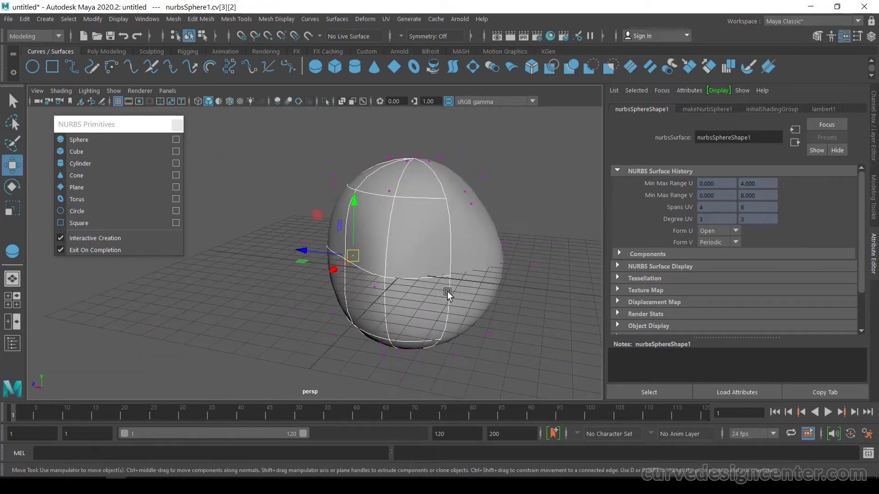
{"action": "left_click_drag", "start_coordinate": [447, 295], "coordinate": [302, 311], "text": "alt"}
{"action": "left_click_drag", "start_coordinate": [369, 279], "coordinate": [349, 237], "text": "alt"}
{"action": "left_click", "coordinate": [369, 216]}
Return to Object Mode, select the reshaped sphere and delete it.
{"action": "right_click", "coordinate": [348, 238]}
{"action": "right_click_drag", "start_coordinate": [348, 239], "coordinate": [403, 170]}
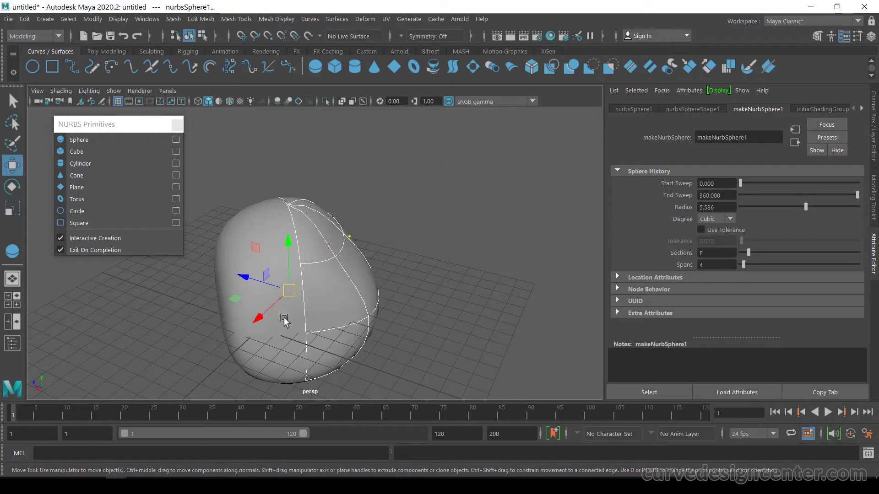
{"action": "left_click", "coordinate": [443, 224]}
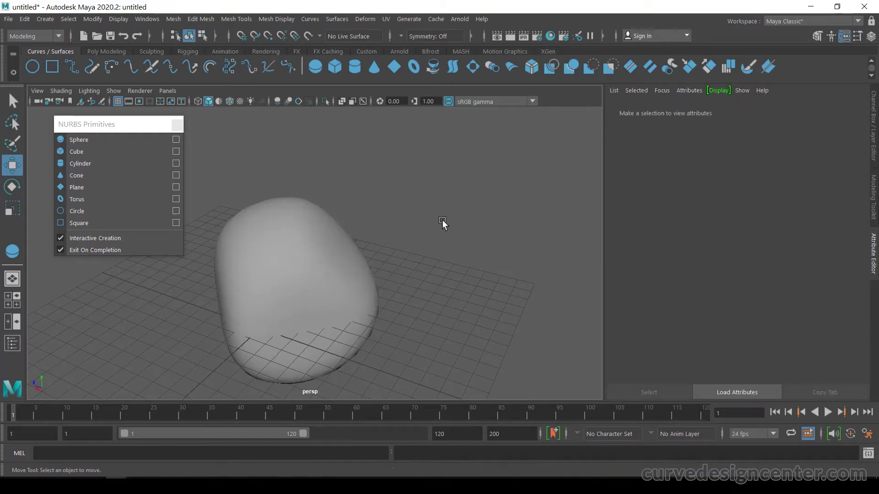
{"action": "left_click", "coordinate": [297, 259]}
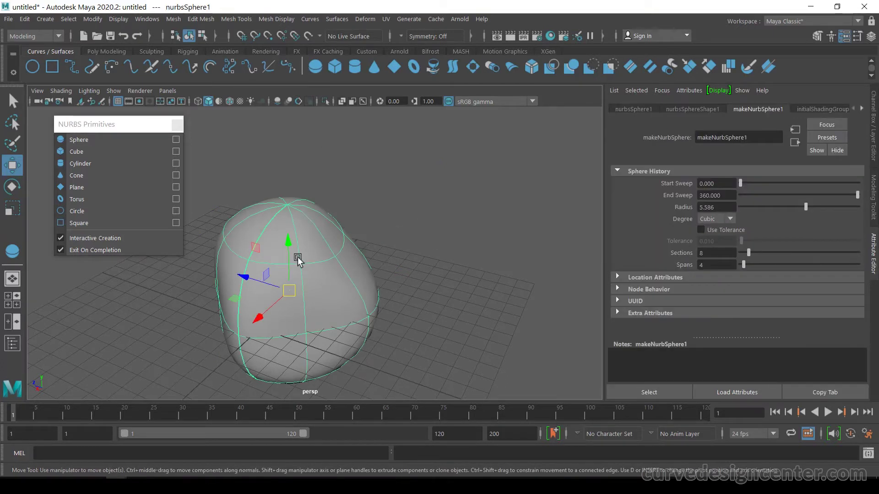
{"action": "key", "text": "Delete"}
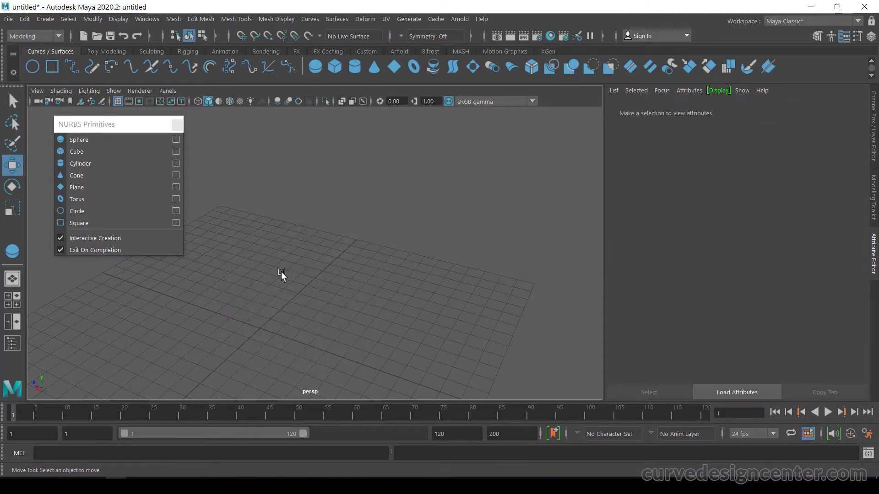
{"action": "left_click", "coordinate": [79, 155]}
{"action": "left_click_drag", "start_coordinate": [279, 247], "coordinate": [341, 355]}
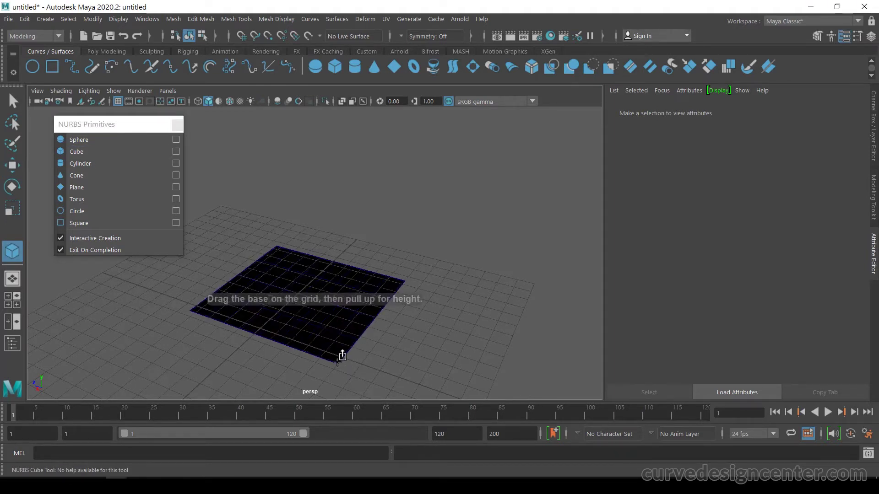
{"action": "left_click_drag", "start_coordinate": [316, 320], "coordinate": [299, 174]}
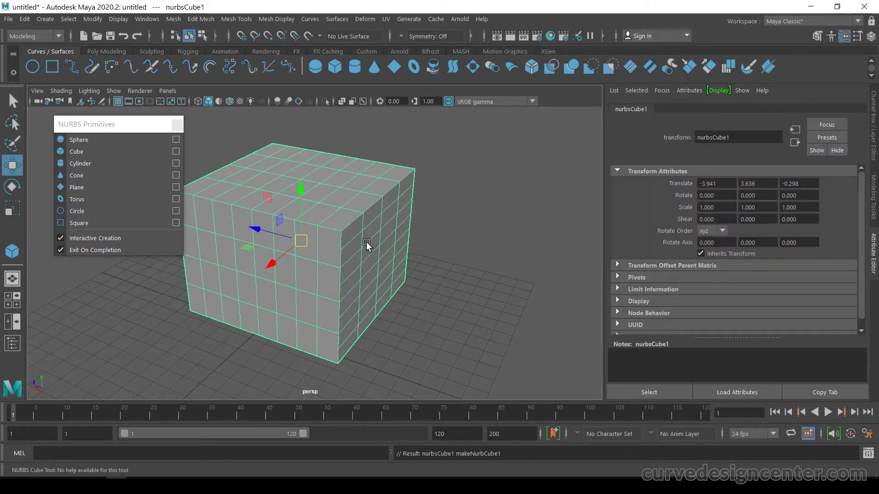
{"action": "key", "text": "Delete"}
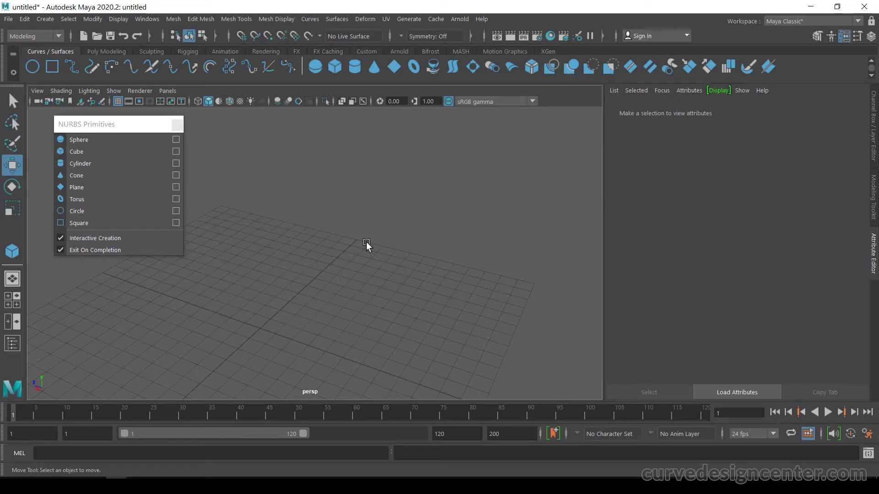
Reset the NURBS Cube tool settings to single U and V patches.
{"action": "left_click", "coordinate": [177, 151]}
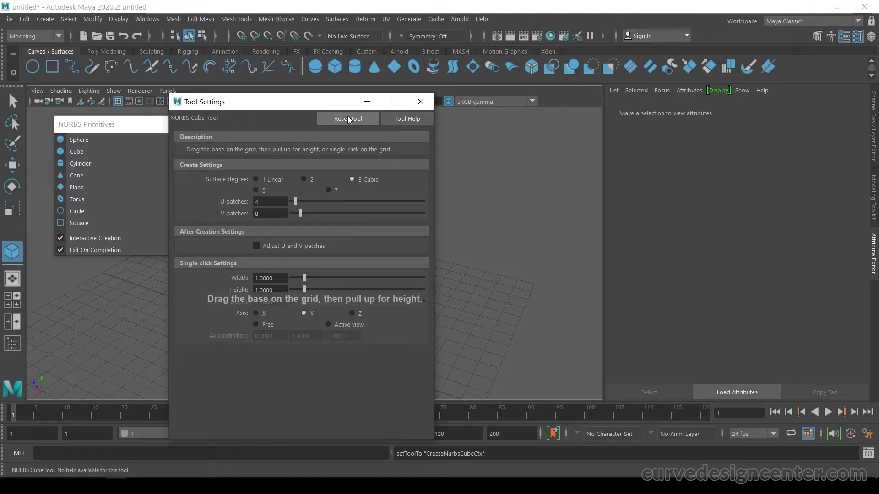
{"action": "left_click", "coordinate": [350, 120]}
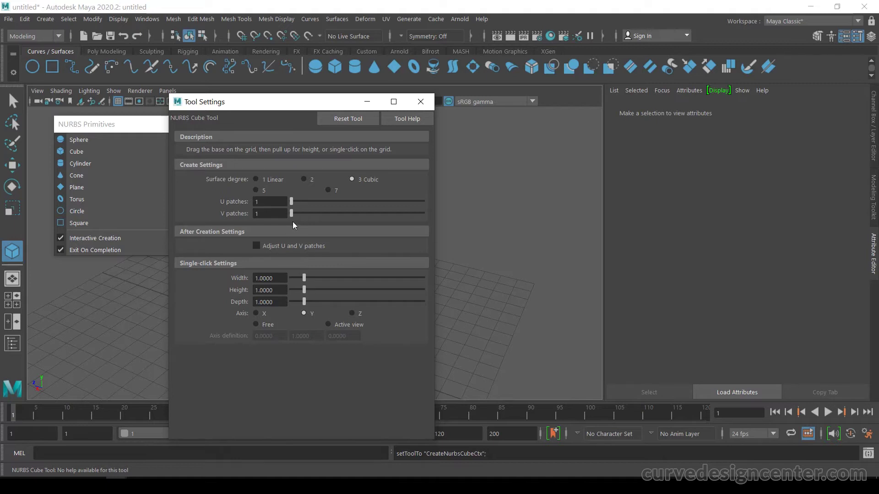
{"action": "left_click", "coordinate": [420, 101]}
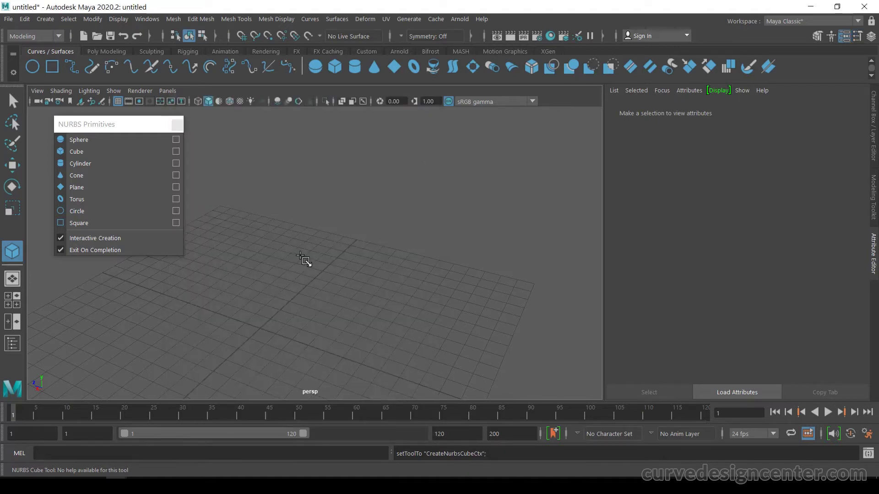
Draw a square base near the grid centre and pull it up into a full cube.
{"action": "middle_click_drag", "start_coordinate": [324, 273], "coordinate": [367, 200], "text": "alt"}
{"action": "scroll", "coordinate": [367, 200], "scroll_direction": "down", "scroll_amount": 2}
{"action": "left_click_drag", "start_coordinate": [269, 250], "coordinate": [408, 239]}
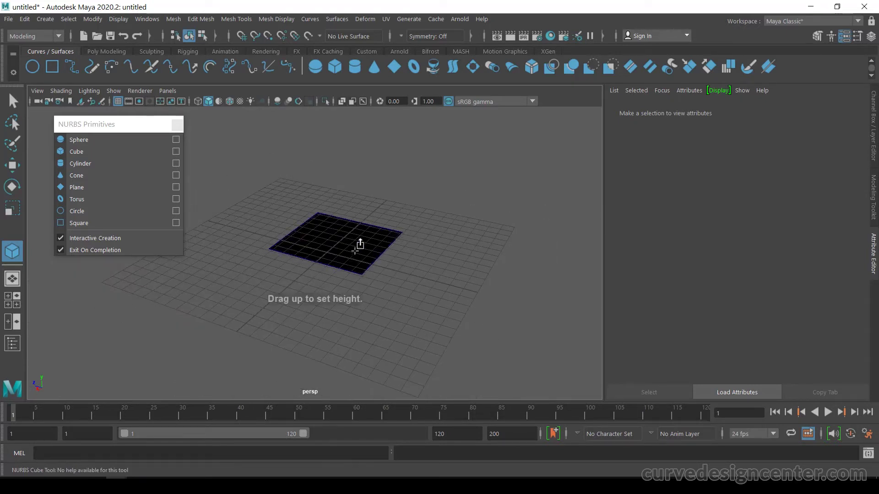
{"action": "left_click_drag", "start_coordinate": [357, 247], "coordinate": [349, 138]}
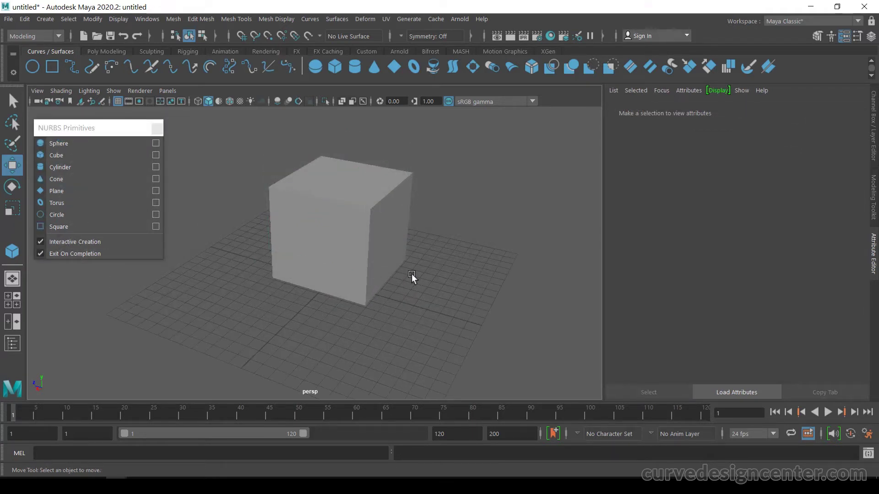
Show the Outliner and inspect nurbsCube1's top, bottom, left, right, front and back surfaces.
{"action": "left_click", "coordinate": [12, 344]}
{"action": "left_click_drag", "start_coordinate": [88, 129], "coordinate": [246, 128]}
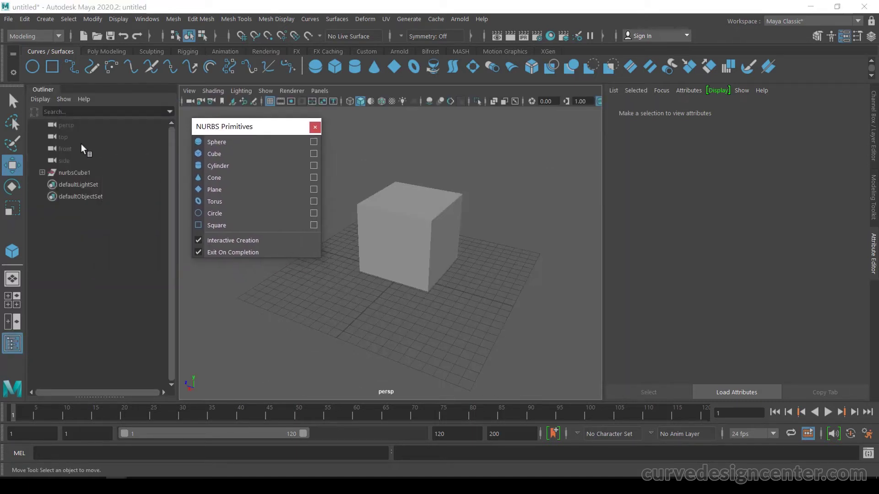
{"action": "left_click", "coordinate": [41, 172]}
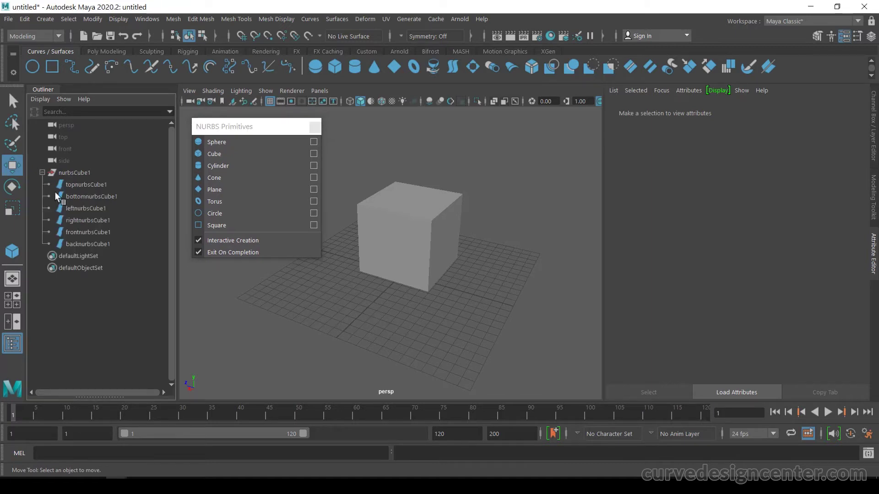
{"action": "left_click", "coordinate": [84, 185]}
{"action": "left_click", "coordinate": [86, 197]}
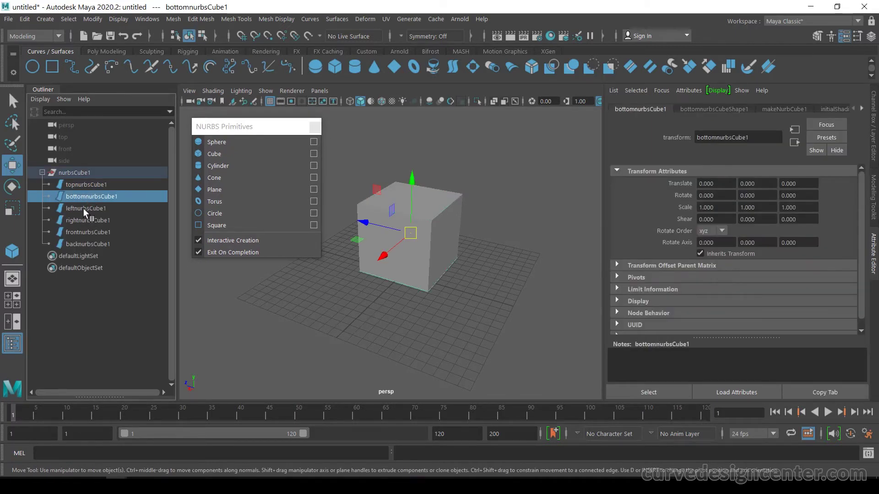
{"action": "left_click", "coordinate": [83, 208]}
{"action": "left_click", "coordinate": [84, 221]}
{"action": "left_click", "coordinate": [82, 233]}
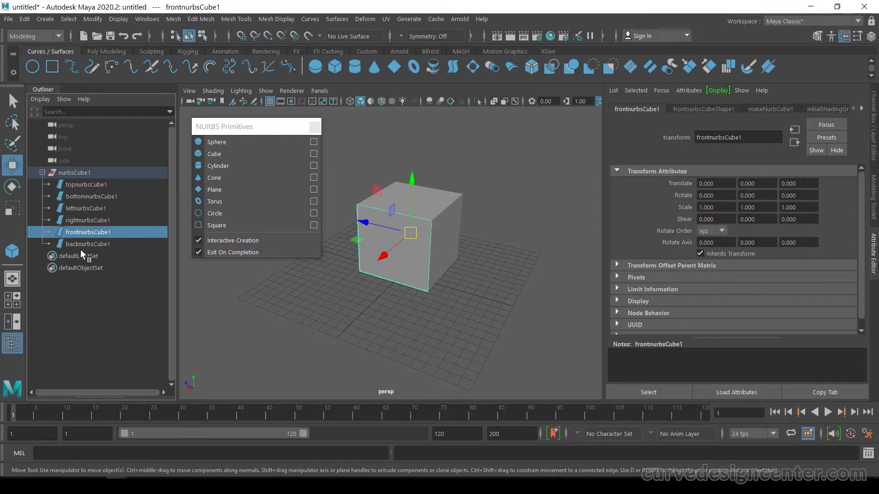
{"action": "left_click", "coordinate": [81, 245]}
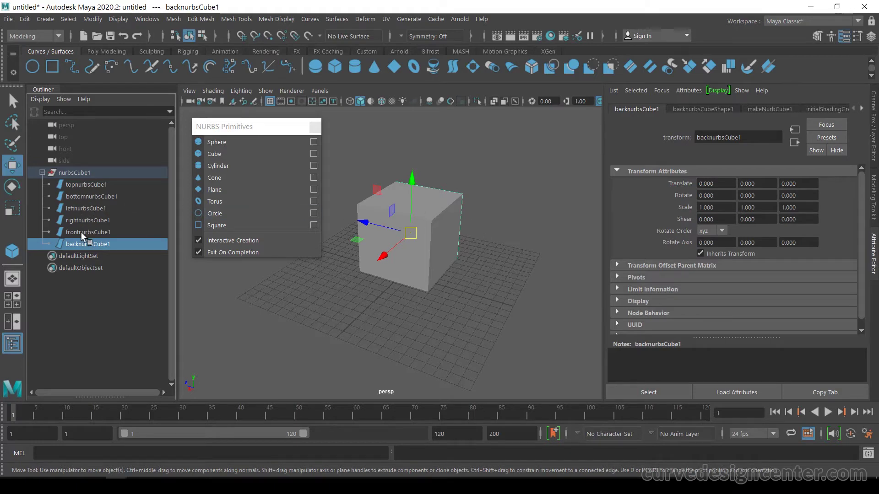
Move nurbsCube1 to translate -3.208, 1.868, -3.714, then delete it.
{"action": "left_click", "coordinate": [74, 172]}
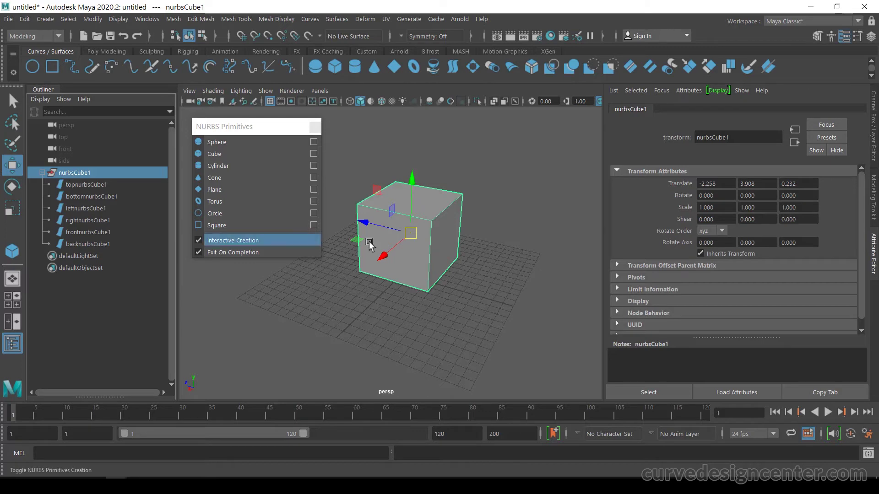
{"action": "left_click_drag", "start_coordinate": [415, 236], "coordinate": [446, 255]}
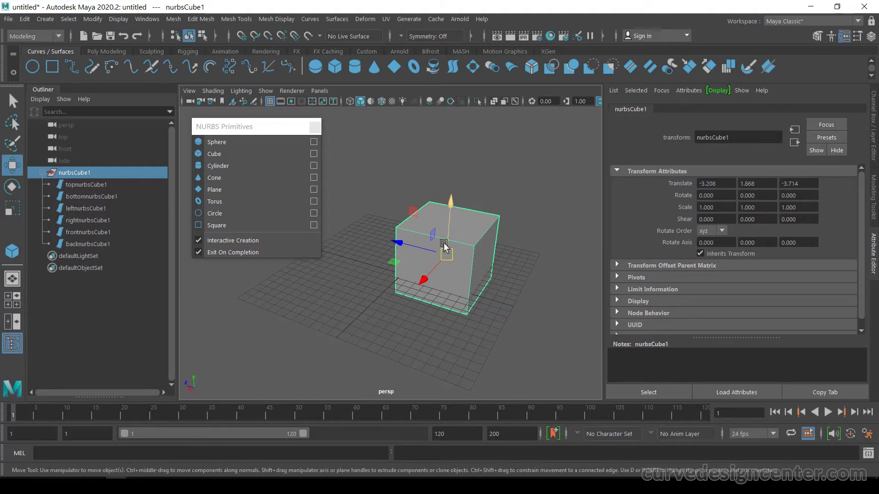
{"action": "key", "text": "Delete"}
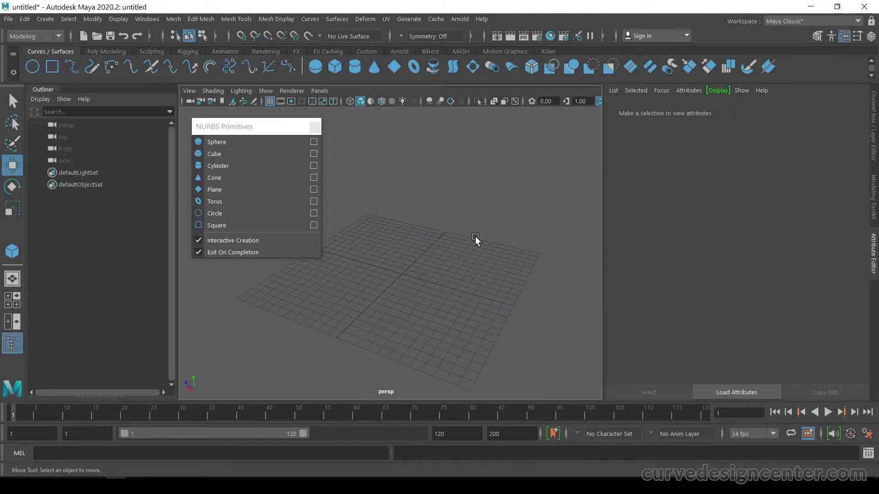
Draw nurbsCylinder1 on the grid, dragging its base circle up to full height.
{"action": "left_click", "coordinate": [218, 166]}
{"action": "left_click_drag", "start_coordinate": [401, 276], "coordinate": [402, 152]}
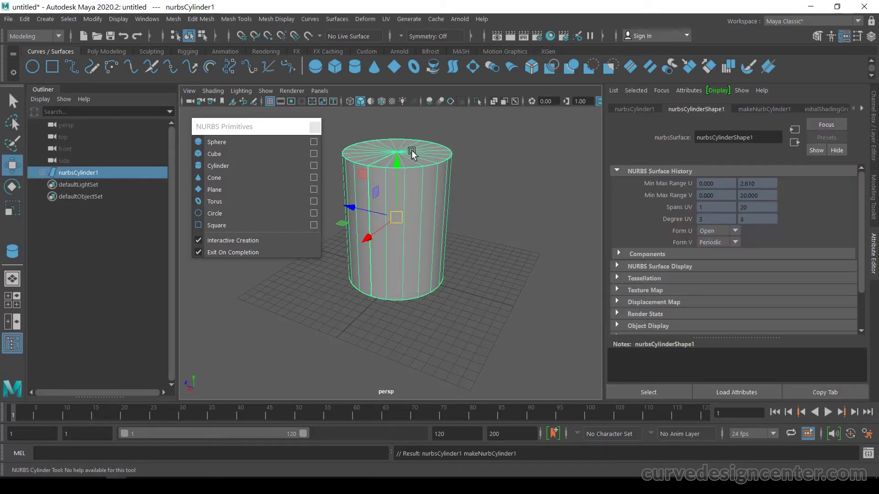
Check nurbsCylinder1's topCap1 and bottomCap1 in the Outliner, then move the cylinder right.
{"action": "left_click", "coordinate": [40, 174]}
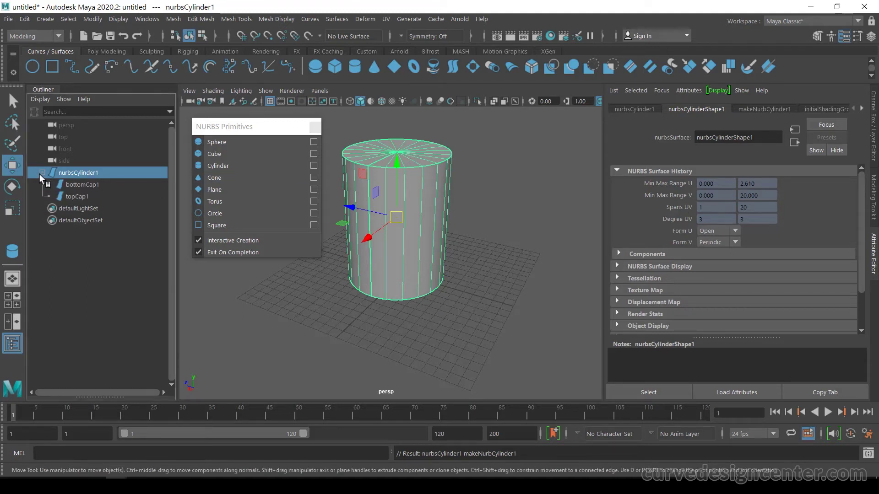
{"action": "left_click", "coordinate": [69, 198]}
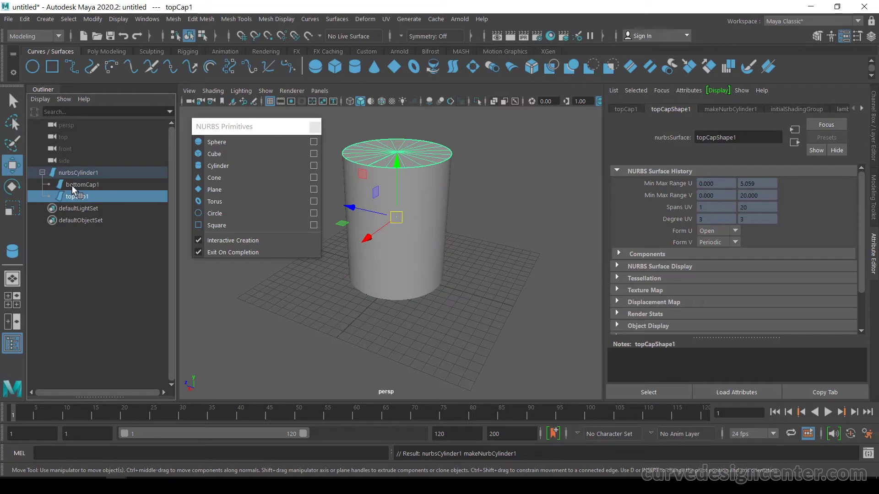
{"action": "left_click", "coordinate": [72, 183]}
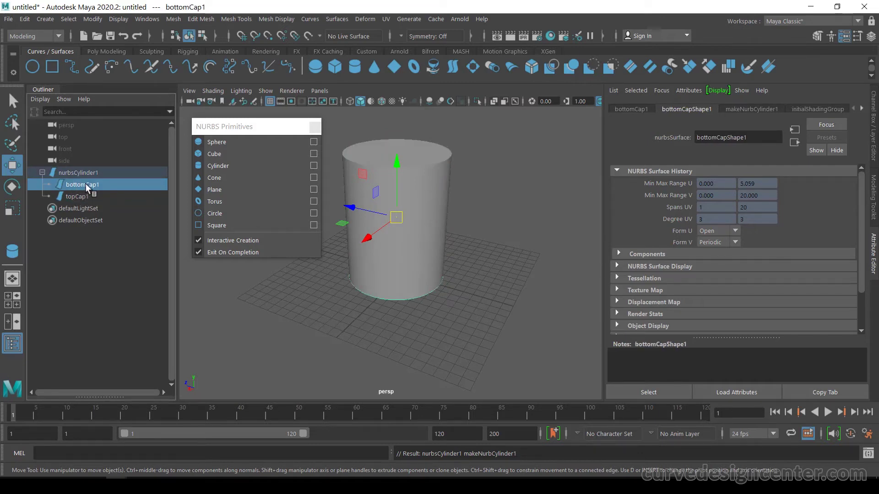
{"action": "left_click", "coordinate": [76, 198]}
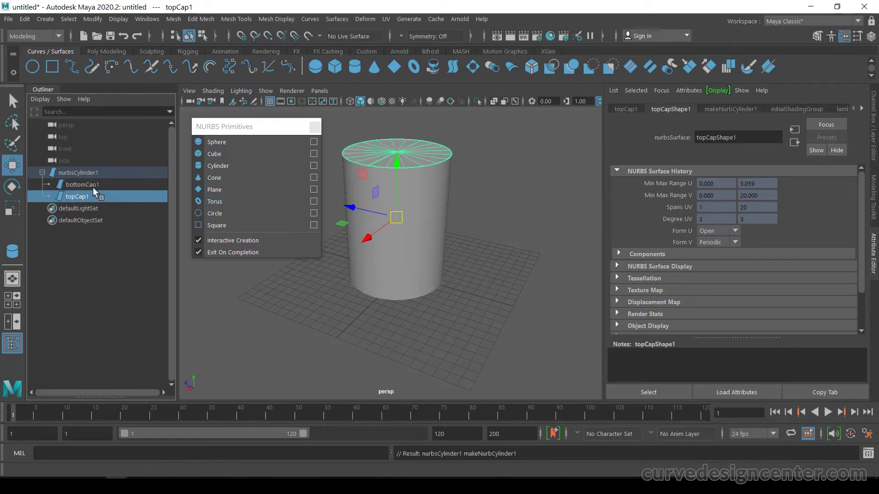
{"action": "left_click", "coordinate": [78, 173]}
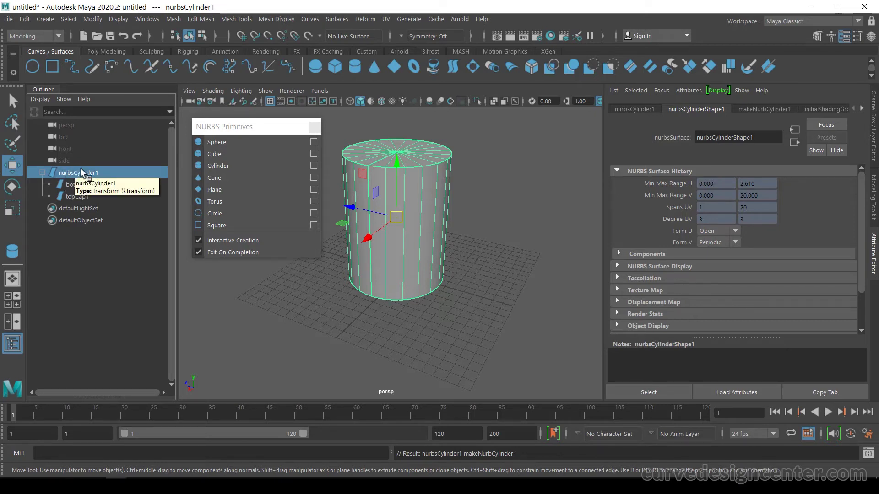
{"action": "left_click_drag", "start_coordinate": [405, 224], "coordinate": [451, 247]}
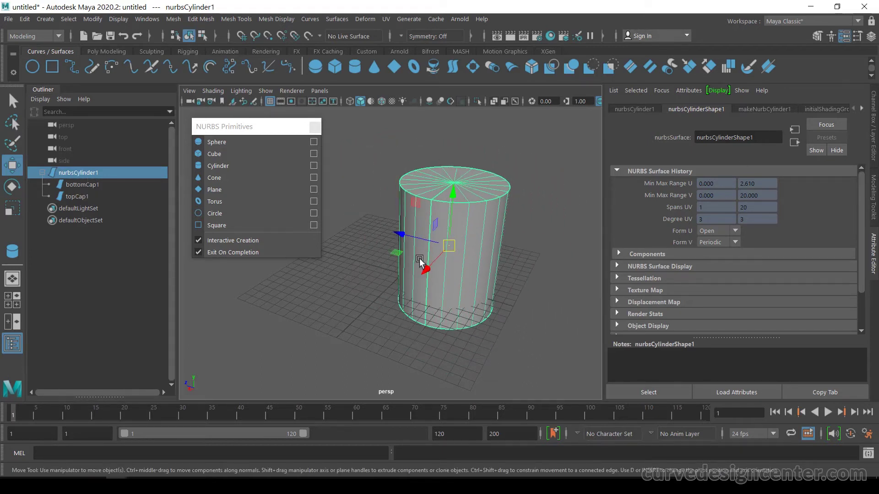
In makeNurbCylinder1, cut a sweep wedge, reduce sections to 14 and change the spans.
{"action": "left_click", "coordinate": [754, 113]}
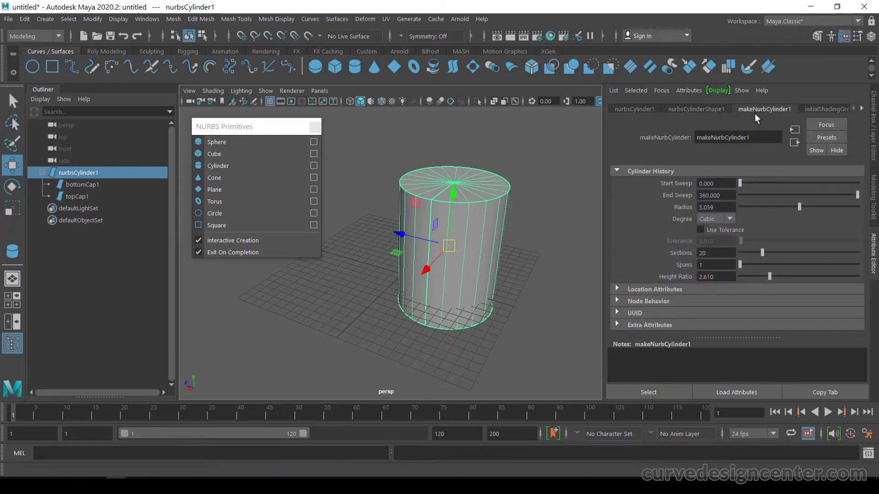
{"action": "mouse_move", "coordinate": [739, 182]}
{"action": "left_mouse_down"}
{"action": "mouse_move", "coordinate": [786, 187]}
{"action": "mouse_move", "coordinate": [755, 183]}
{"action": "left_mouse_up"}
{"action": "left_click_drag", "start_coordinate": [849, 192], "coordinate": [815, 204]}
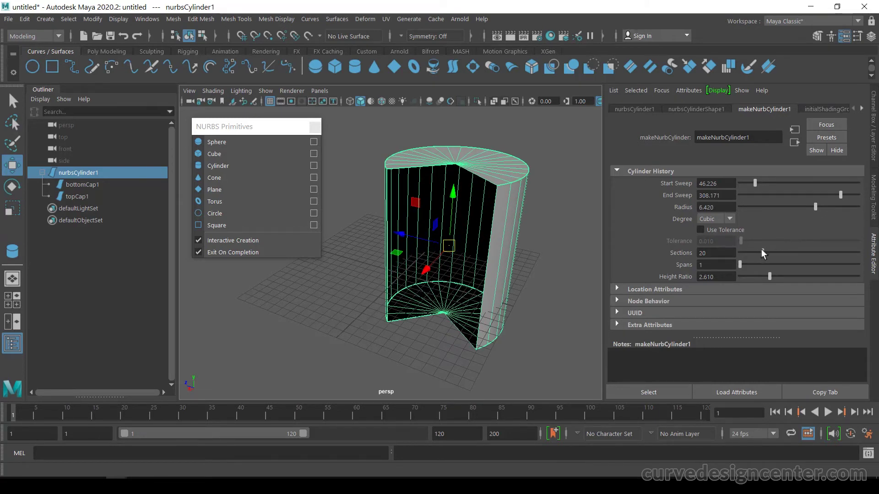
{"action": "mouse_move", "coordinate": [762, 252]}
{"action": "left_mouse_down"}
{"action": "mouse_move", "coordinate": [784, 250]}
{"action": "mouse_move", "coordinate": [755, 248]}
{"action": "left_mouse_up"}
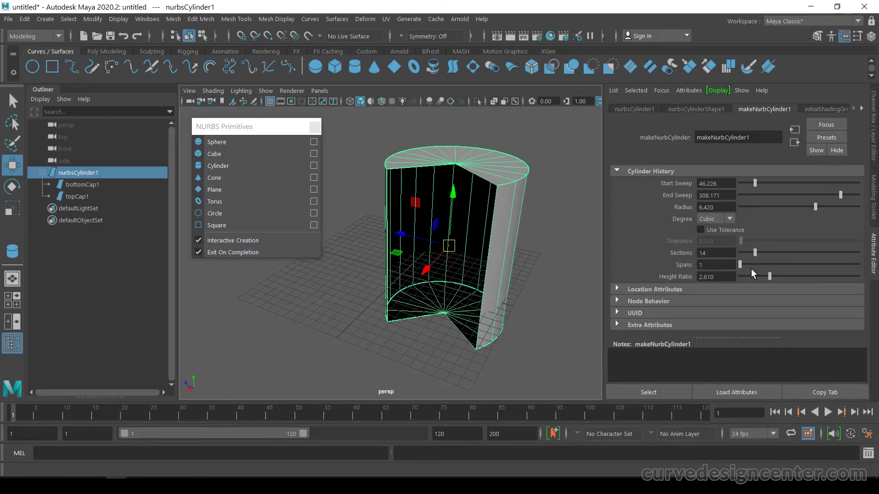
{"action": "left_click_drag", "start_coordinate": [743, 263], "coordinate": [746, 265]}
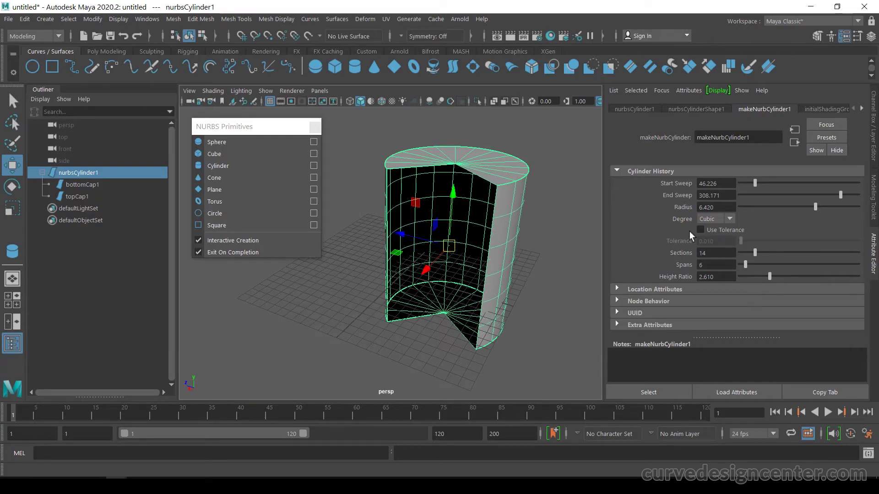
Delete the cylinder's top cap, then marquee-select the remaining cylinder and bottom cap.
{"action": "left_click", "coordinate": [485, 168]}
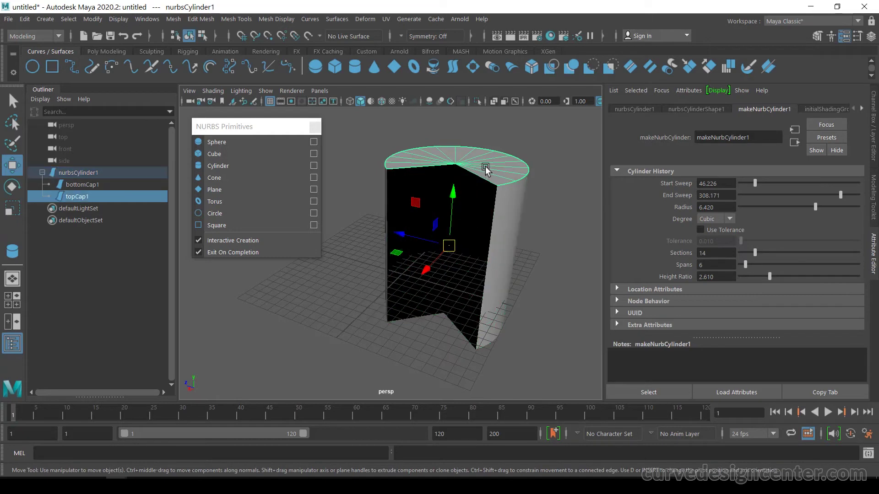
{"action": "key", "text": "Delete"}
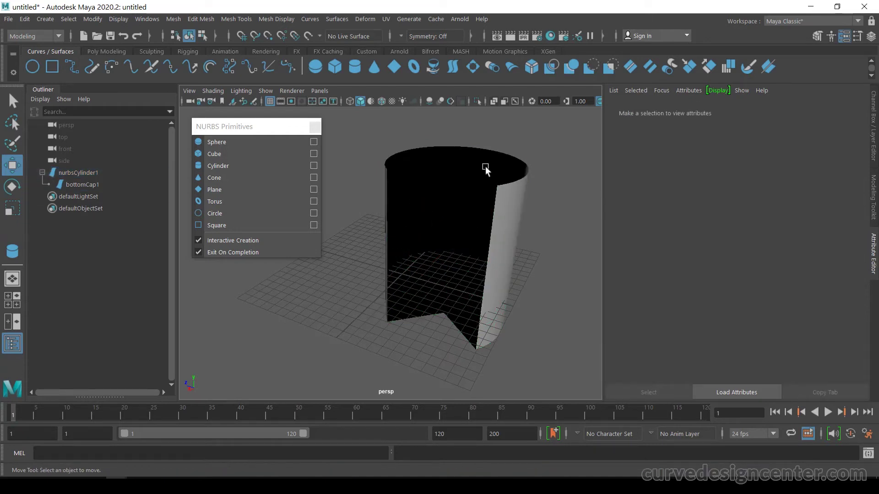
{"action": "left_click_drag", "start_coordinate": [372, 139], "coordinate": [551, 347]}
Delete the cylinder, draw a NURBS cone on the grid, and expose its control vertices.
{"action": "key", "text": "Delete"}
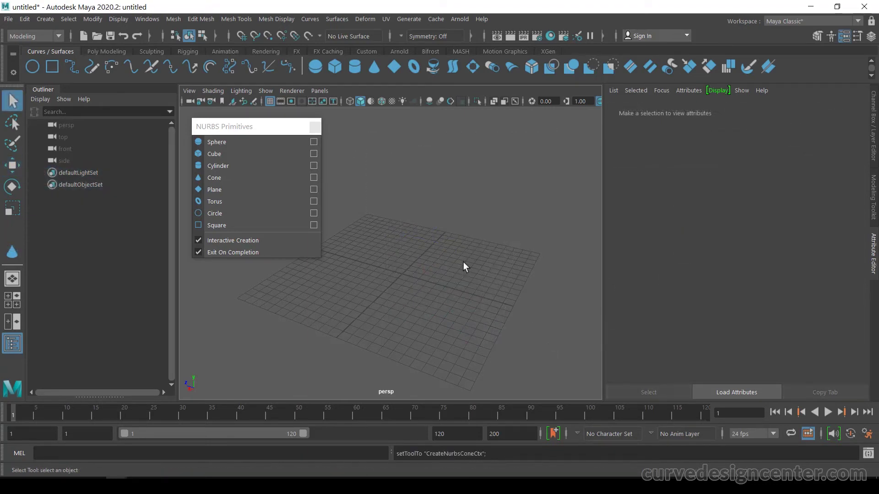
{"action": "left_click", "coordinate": [214, 177]}
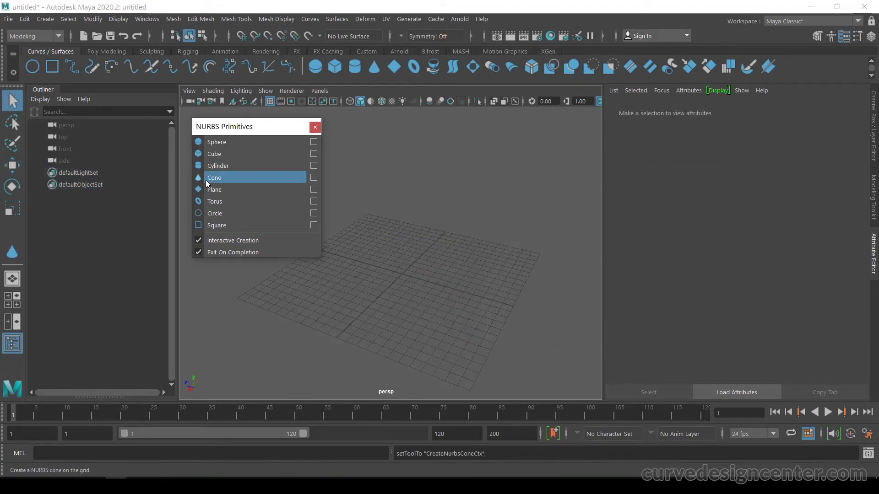
{"action": "left_click_drag", "start_coordinate": [394, 266], "coordinate": [418, 296]}
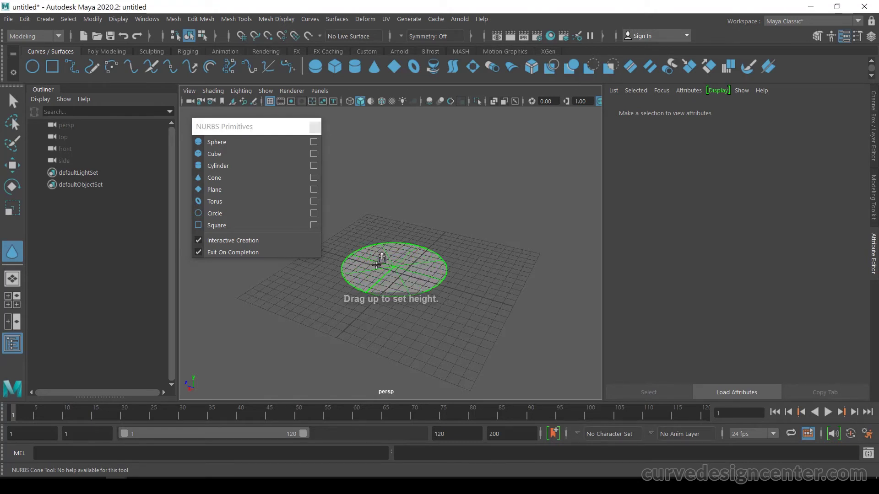
{"action": "left_click_drag", "start_coordinate": [402, 261], "coordinate": [415, 158]}
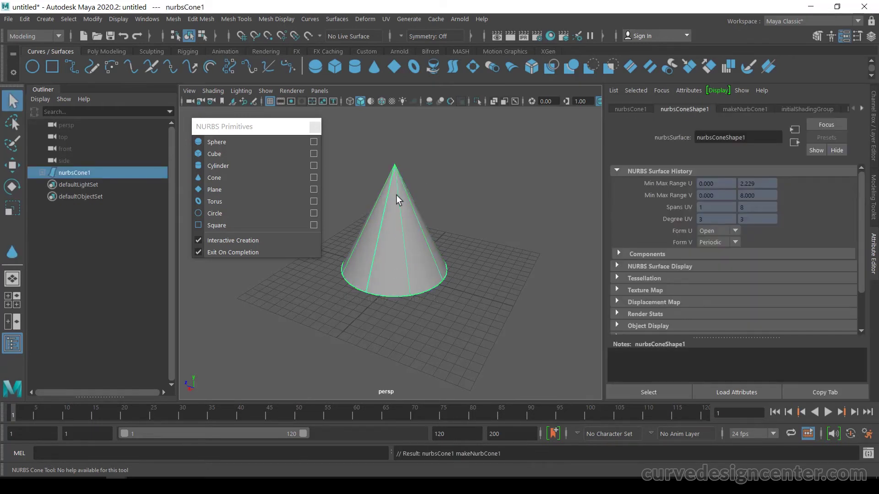
{"action": "right_click_drag", "start_coordinate": [405, 181], "coordinate": [344, 184]}
Move the cone's apex CVs to bend the tip, and push a side CV outward.
{"action": "left_click_drag", "start_coordinate": [373, 151], "coordinate": [412, 172]}
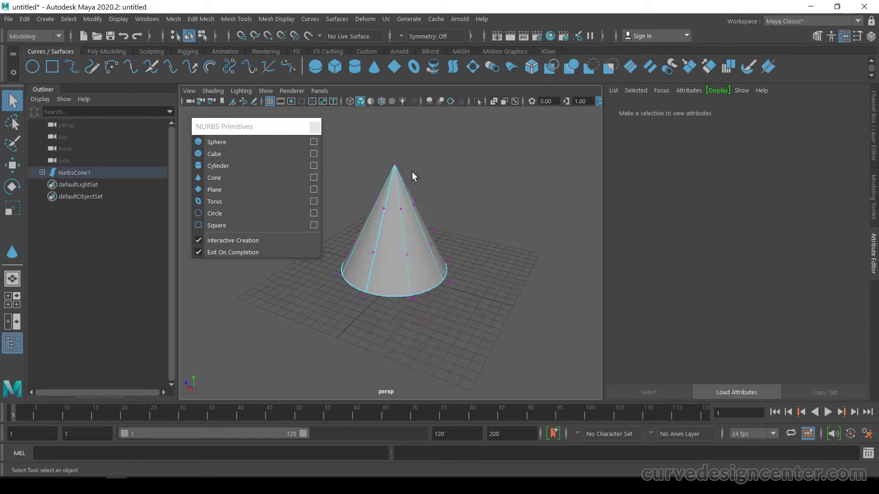
{"action": "left_click", "coordinate": [13, 166]}
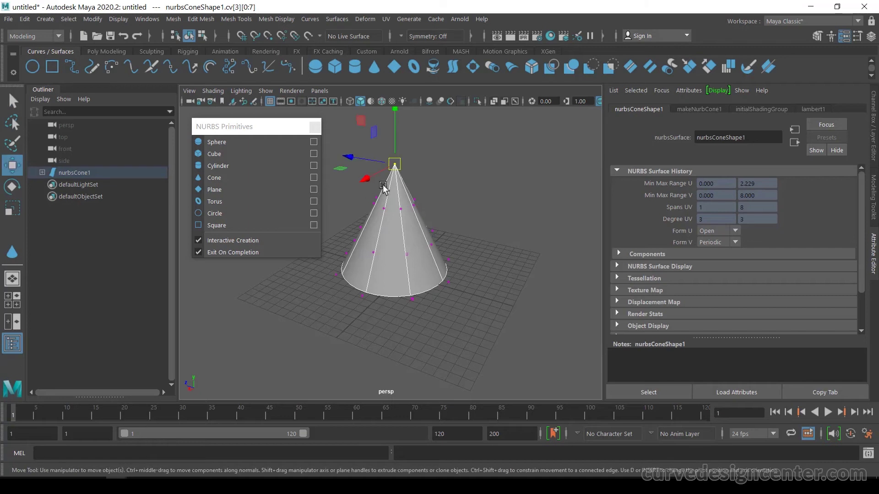
{"action": "mouse_move", "coordinate": [393, 183]}
{"action": "left_mouse_down"}
{"action": "mouse_move", "coordinate": [392, 135]}
{"action": "mouse_move", "coordinate": [419, 177]}
{"action": "mouse_move", "coordinate": [501, 179]}
{"action": "mouse_move", "coordinate": [327, 173]}
{"action": "mouse_move", "coordinate": [380, 182]}
{"action": "left_mouse_up"}
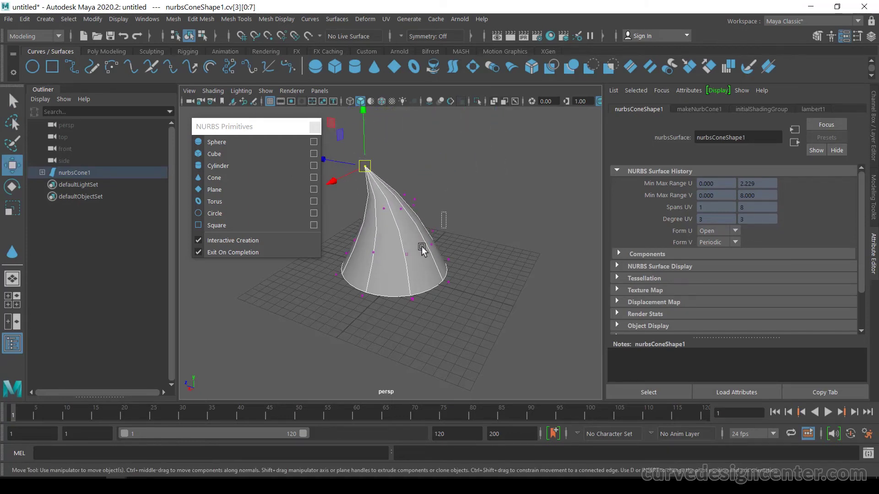
{"action": "left_click", "coordinate": [433, 230]}
{"action": "left_click_drag", "start_coordinate": [442, 229], "coordinate": [428, 197]}
Return the cone to Object Mode and show its makeNurbCone1 history settings.
{"action": "right_click", "coordinate": [422, 204]}
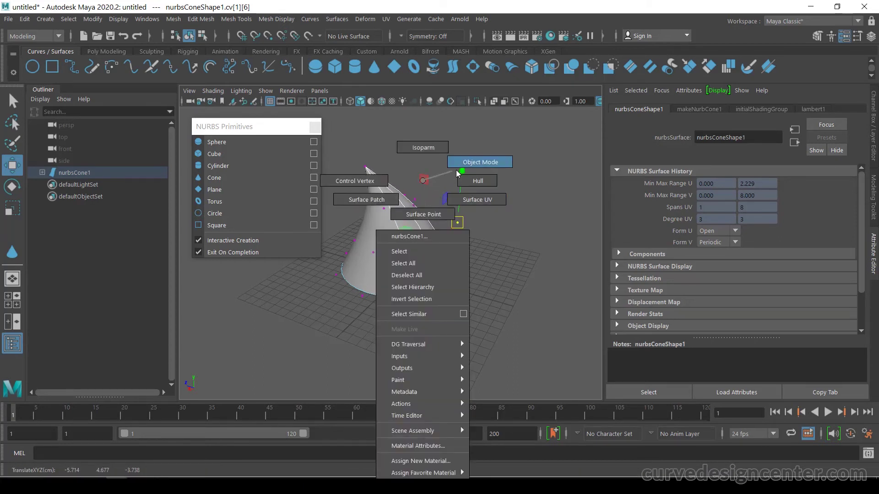
{"action": "left_click", "coordinate": [477, 166]}
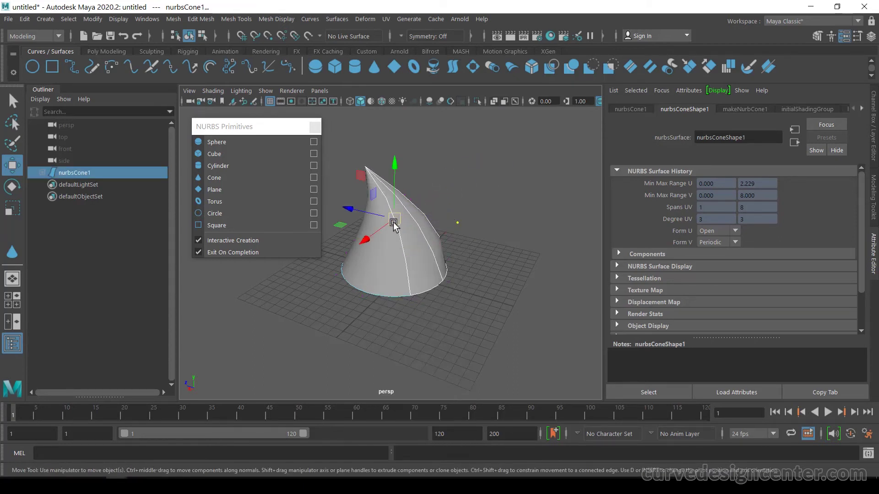
{"action": "left_click", "coordinate": [755, 110]}
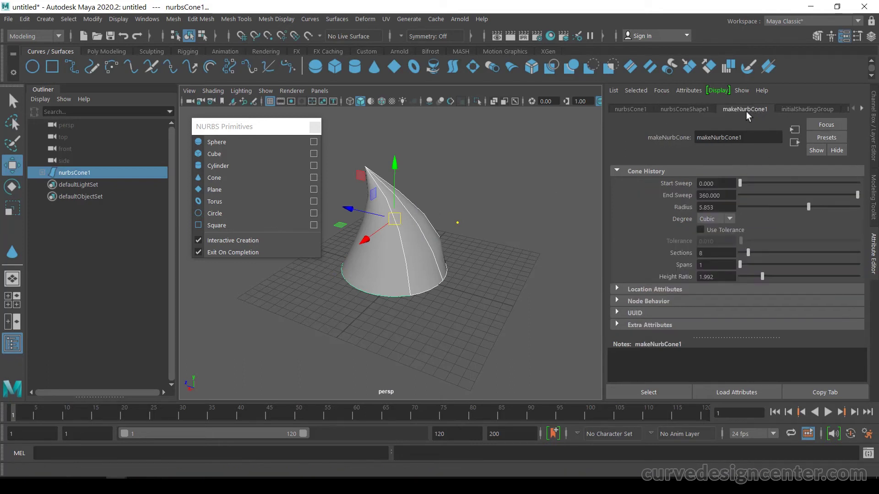
Vary the cone's Start and End Sweep, set 13 sections and 14 spans, then delete it.
{"action": "mouse_move", "coordinate": [740, 184]}
{"action": "left_mouse_down"}
{"action": "mouse_move", "coordinate": [769, 183]}
{"action": "mouse_move", "coordinate": [741, 183]}
{"action": "mouse_move", "coordinate": [749, 181]}
{"action": "left_mouse_up"}
{"action": "mouse_move", "coordinate": [813, 199]}
{"action": "left_mouse_down"}
{"action": "mouse_move", "coordinate": [795, 198]}
{"action": "mouse_move", "coordinate": [831, 196]}
{"action": "mouse_move", "coordinate": [776, 209]}
{"action": "mouse_move", "coordinate": [815, 207]}
{"action": "left_mouse_up"}
{"action": "left_click_drag", "start_coordinate": [752, 253], "coordinate": [776, 245]}
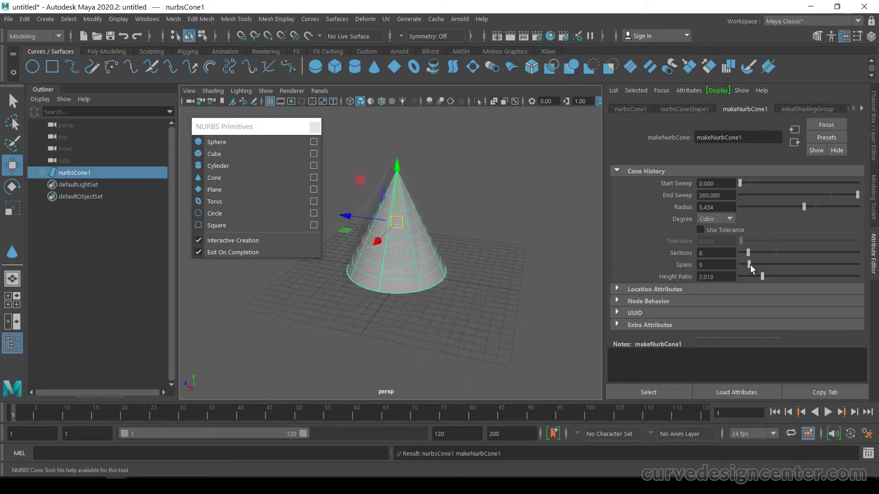
{"action": "left_click_drag", "start_coordinate": [750, 264], "coordinate": [755, 265]}
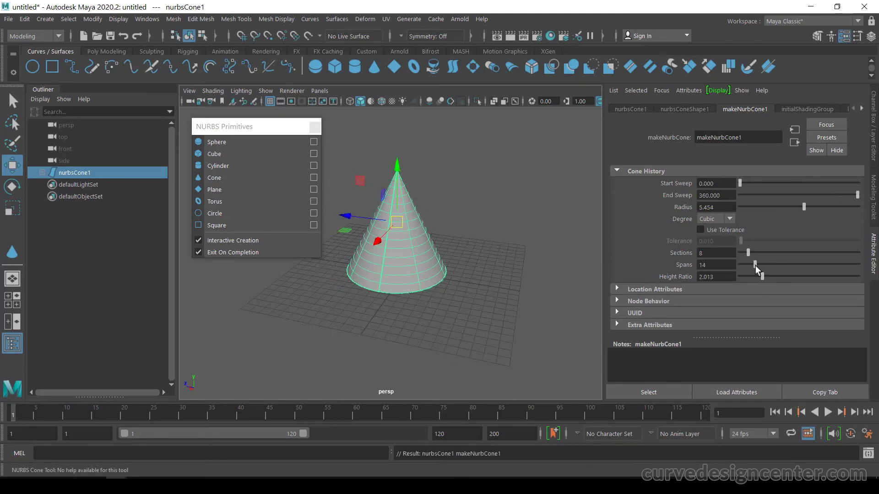
{"action": "mouse_move", "coordinate": [750, 253]}
{"action": "left_mouse_down"}
{"action": "mouse_move", "coordinate": [768, 254]}
{"action": "mouse_move", "coordinate": [754, 252]}
{"action": "left_mouse_up"}
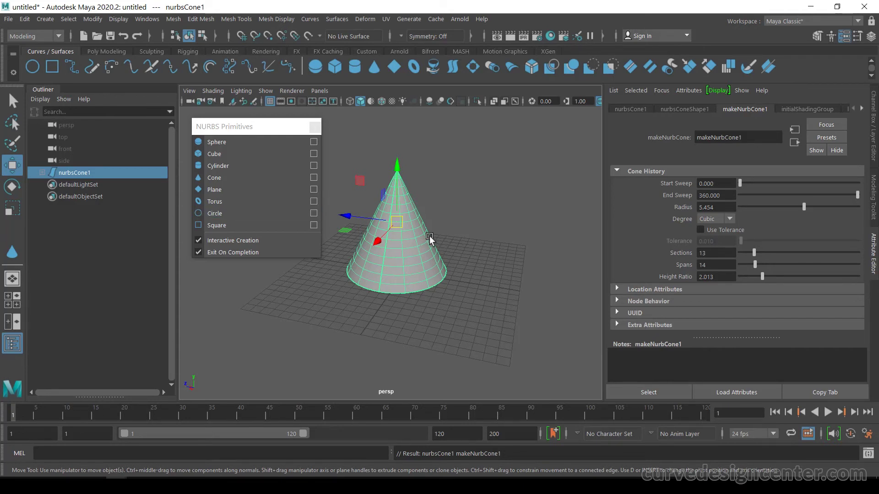
{"action": "key", "text": "Delete"}
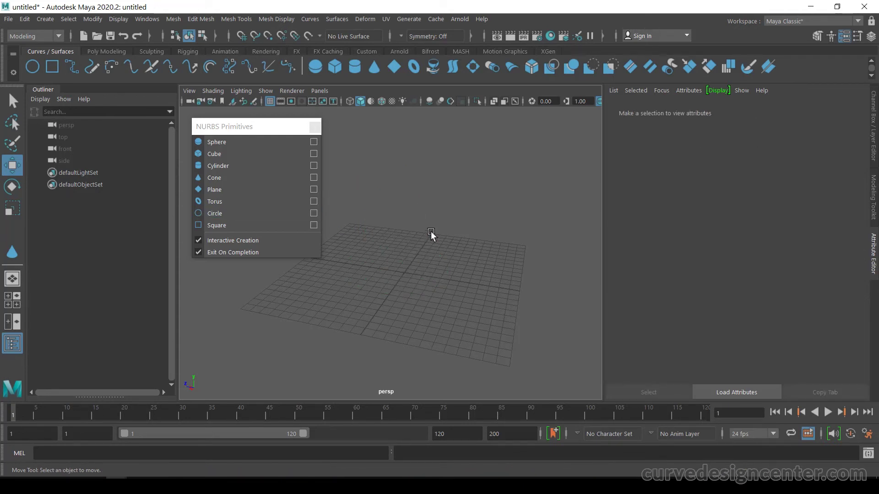
Draw a NURBS plane on the grid, pull one control vertex up, then undo it.
{"action": "left_click", "coordinate": [210, 191]}
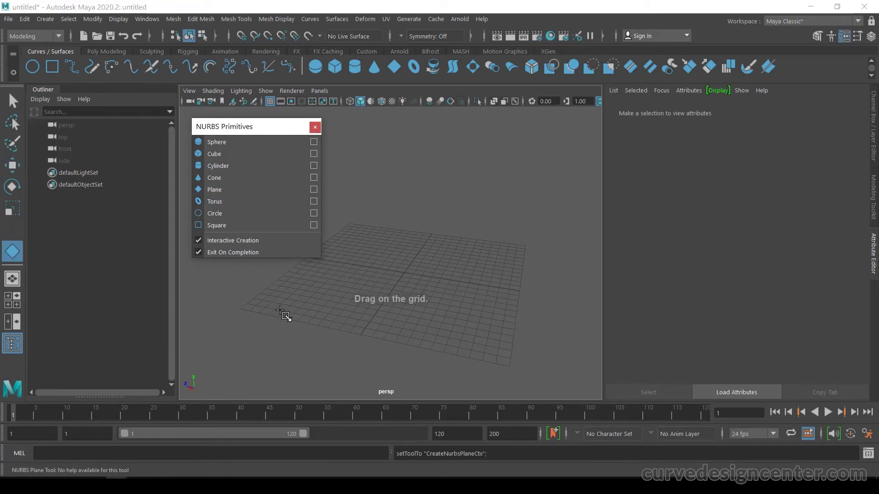
{"action": "left_click_drag", "start_coordinate": [246, 309], "coordinate": [522, 244]}
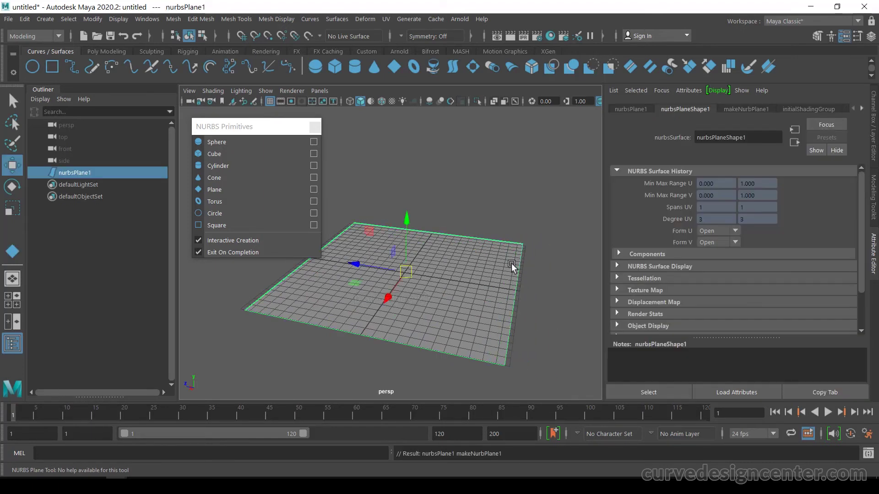
{"action": "right_click", "coordinate": [456, 265]}
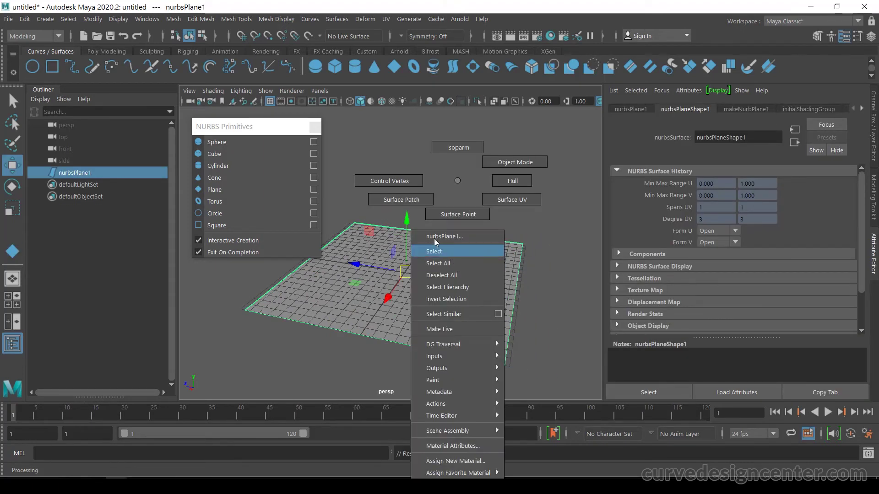
{"action": "left_click", "coordinate": [402, 184]}
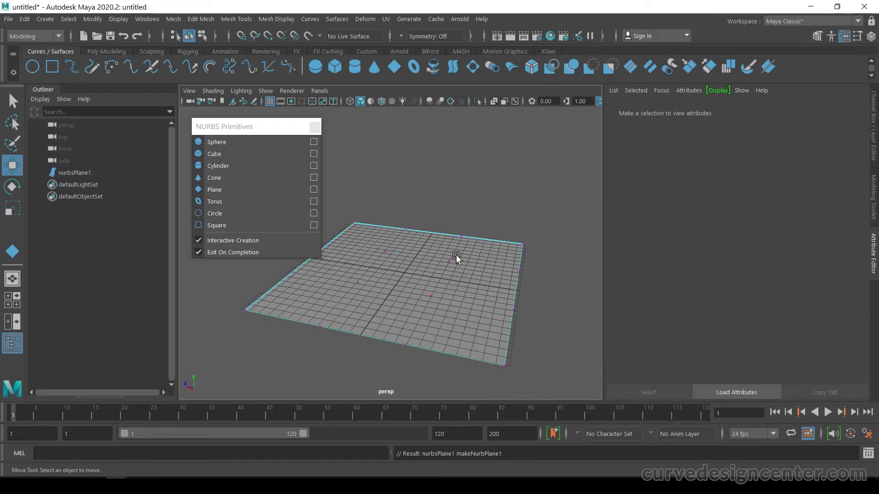
{"action": "left_click", "coordinate": [427, 288]}
{"action": "left_click_drag", "start_coordinate": [432, 271], "coordinate": [436, 213]}
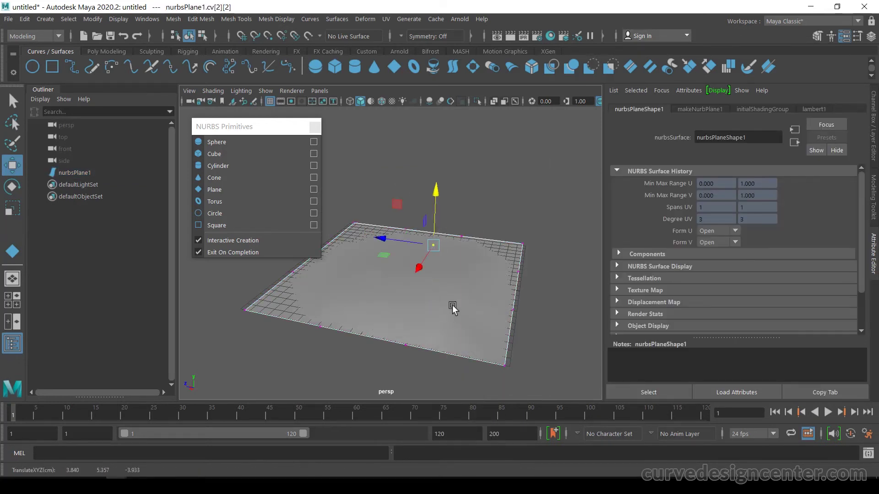
{"action": "left_click_drag", "start_coordinate": [529, 323], "coordinate": [513, 289], "text": "alt"}
{"action": "key", "text": "ctrl+z"}
Return the plane to object mode, reselect it, and display it smooth-shaded.
{"action": "right_click_drag", "start_coordinate": [471, 275], "coordinate": [531, 164]}
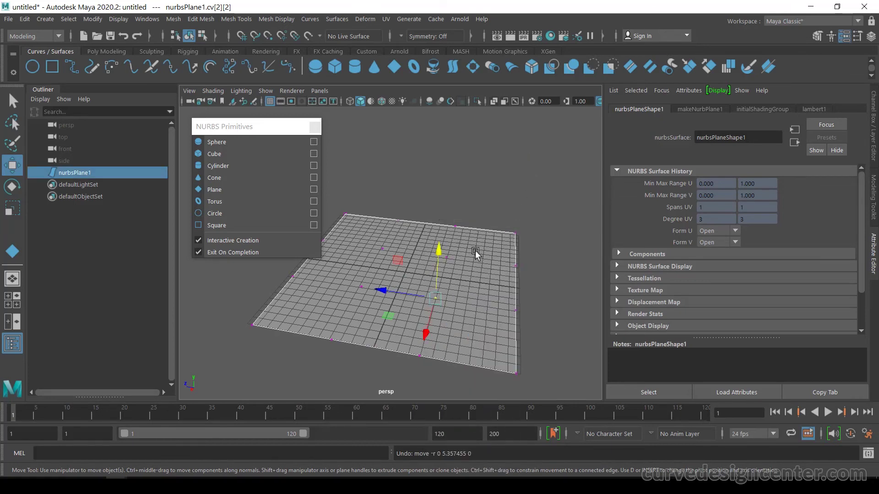
{"action": "left_click", "coordinate": [477, 173]}
{"action": "left_click", "coordinate": [423, 291]}
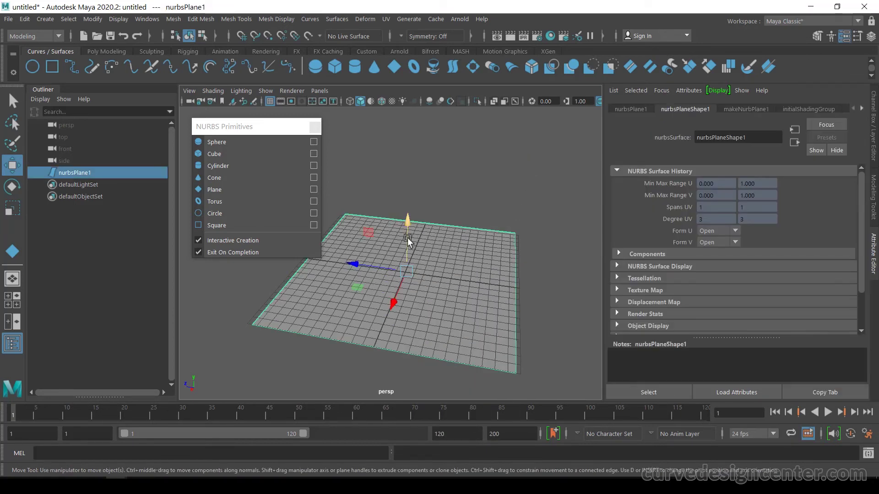
{"action": "key", "text": "5"}
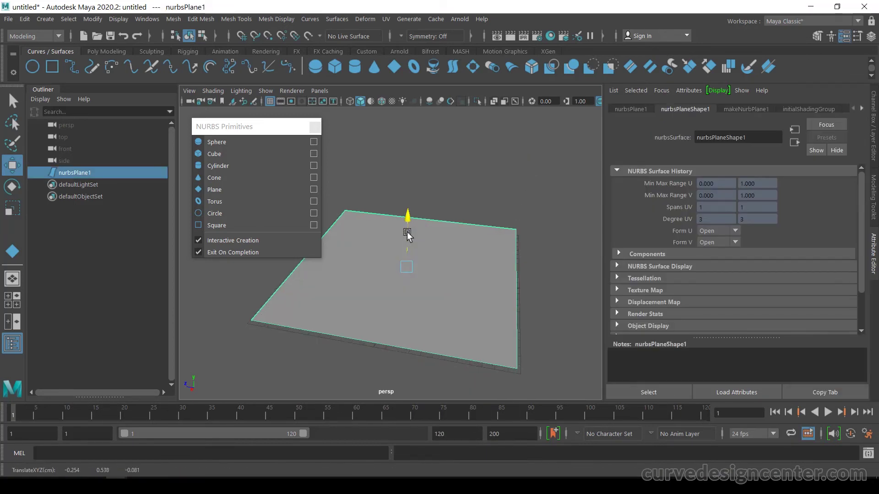
Set makeNurbPlane1 to 10 U by 12 V patches and expose the plane's control vertices.
{"action": "left_click", "coordinate": [745, 110]}
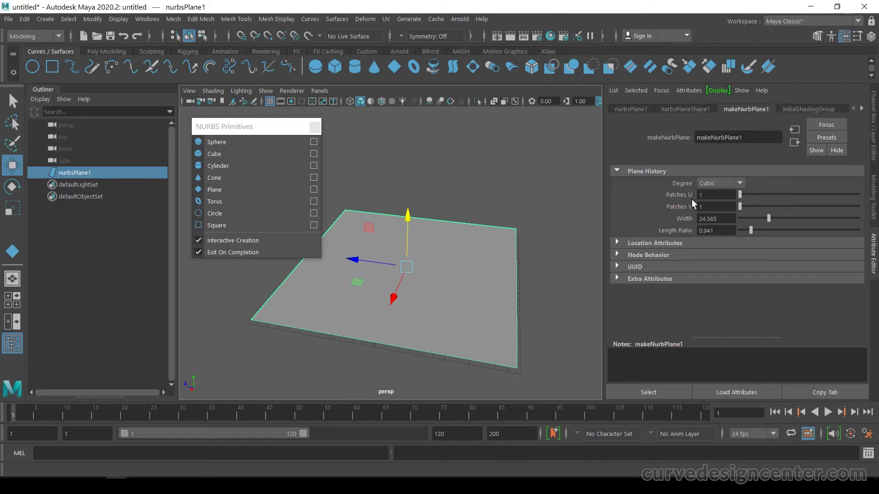
{"action": "mouse_move", "coordinate": [740, 194]}
{"action": "left_mouse_down"}
{"action": "mouse_move", "coordinate": [750, 194]}
{"action": "mouse_move", "coordinate": [746, 206]}
{"action": "mouse_move", "coordinate": [753, 206]}
{"action": "left_mouse_up"}
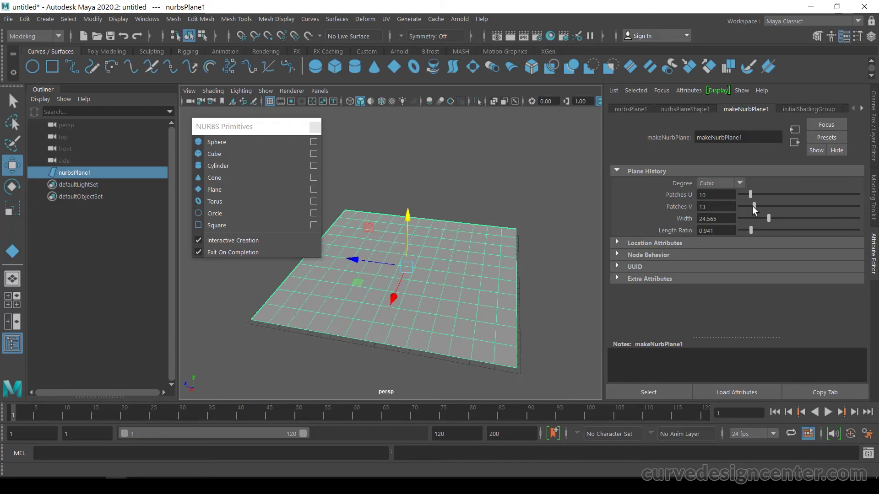
{"action": "right_click_drag", "start_coordinate": [485, 181], "coordinate": [425, 180]}
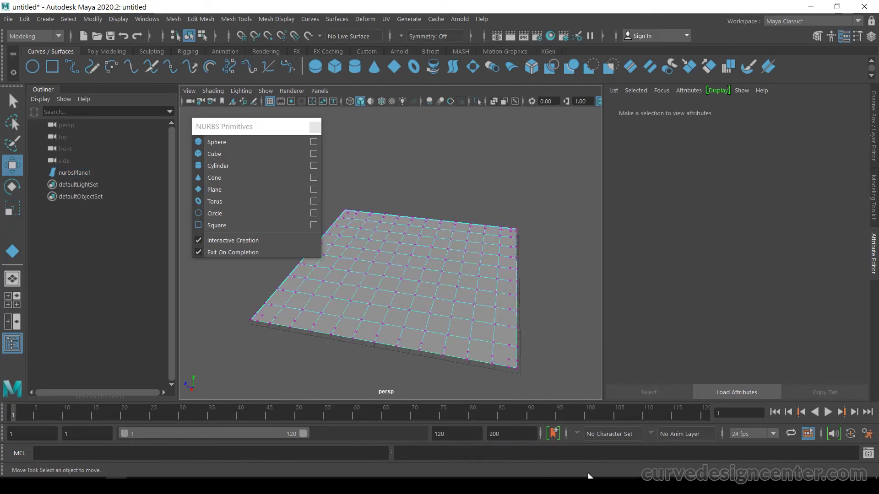
Raise two of the plane's control vertices to form the first two bumps.
{"action": "left_click", "coordinate": [408, 312]}
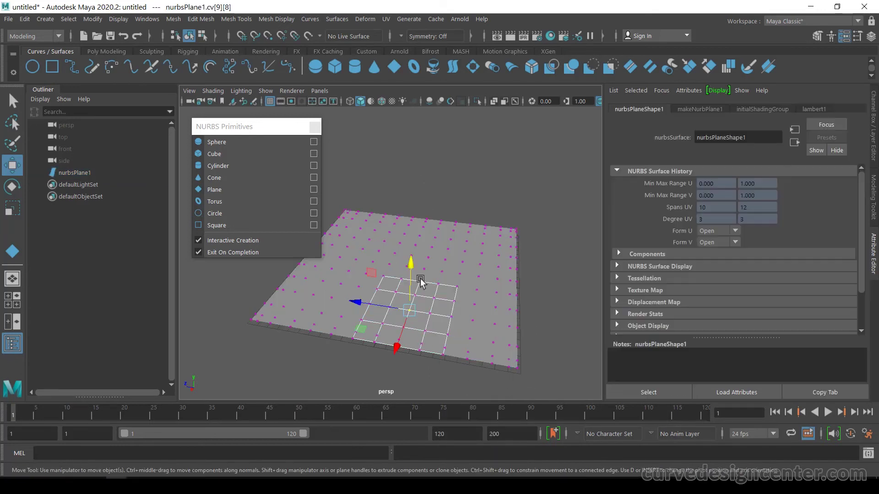
{"action": "left_click_drag", "start_coordinate": [412, 274], "coordinate": [416, 251]}
{"action": "left_click", "coordinate": [333, 296]}
{"action": "left_click_drag", "start_coordinate": [331, 274], "coordinate": [335, 233]}
{"action": "left_click", "coordinate": [390, 263]}
Lift a central CV into a third bump and a right-side CV into a taller fourth peak.
{"action": "left_click", "coordinate": [391, 266]}
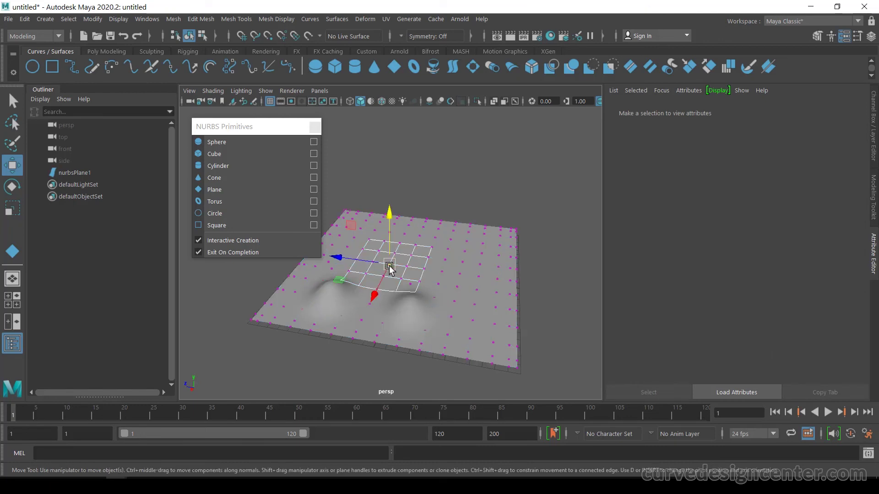
{"action": "left_click_drag", "start_coordinate": [393, 230], "coordinate": [391, 180]}
{"action": "left_click", "coordinate": [463, 265]}
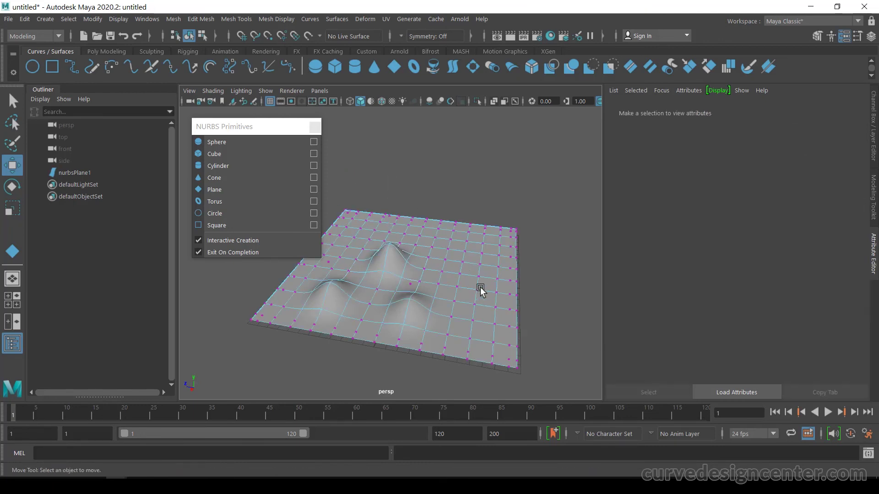
{"action": "left_click", "coordinate": [462, 260]}
{"action": "left_click_drag", "start_coordinate": [467, 214], "coordinate": [476, 147]}
Inspect the bumps, switch the plane back to object mode, deselect it, and reframe.
{"action": "left_click_drag", "start_coordinate": [514, 272], "coordinate": [522, 295], "text": "alt"}
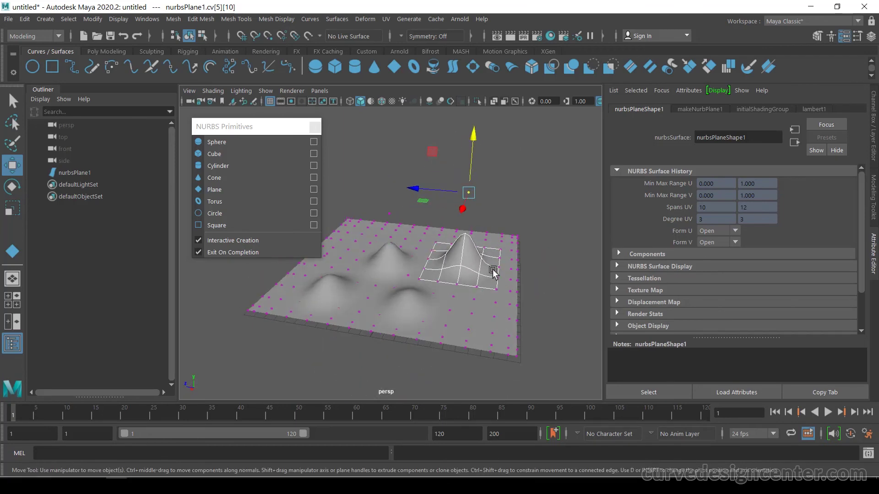
{"action": "right_click_drag", "start_coordinate": [494, 274], "coordinate": [548, 164]}
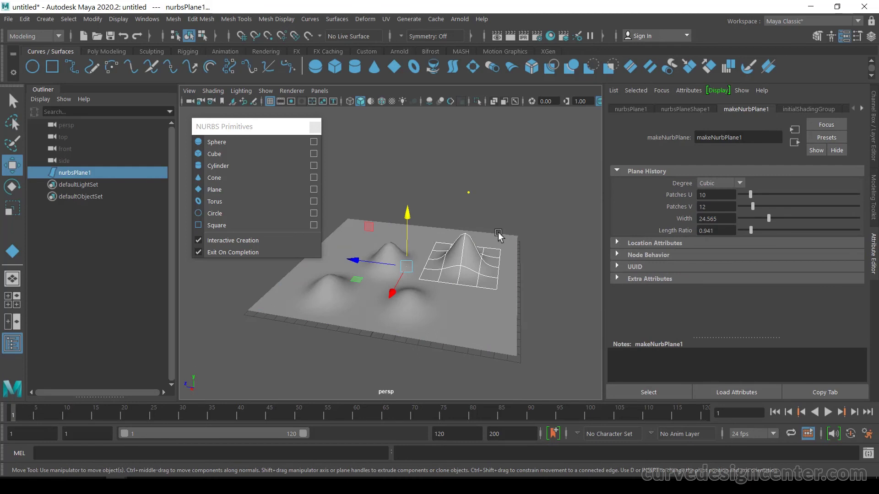
{"action": "left_click", "coordinate": [434, 172]}
{"action": "middle_click_drag", "start_coordinate": [411, 273], "coordinate": [435, 278], "text": "alt"}
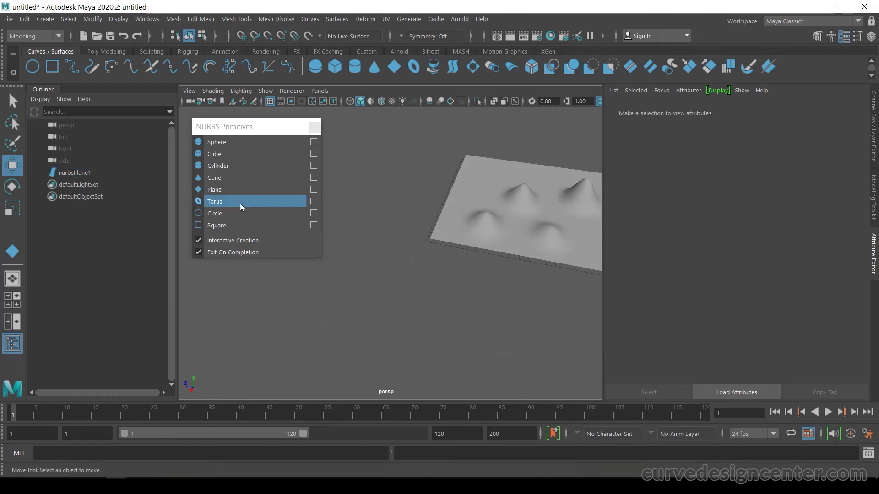
Draw a large NURBS torus, nurbsTorus1, on the grid beside the plane and select it.
{"action": "left_click", "coordinate": [208, 204]}
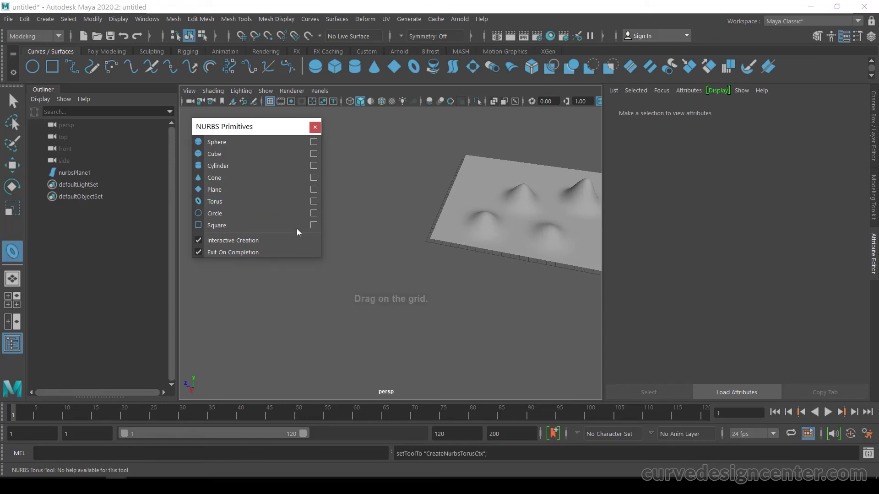
{"action": "left_click_drag", "start_coordinate": [377, 287], "coordinate": [414, 319]}
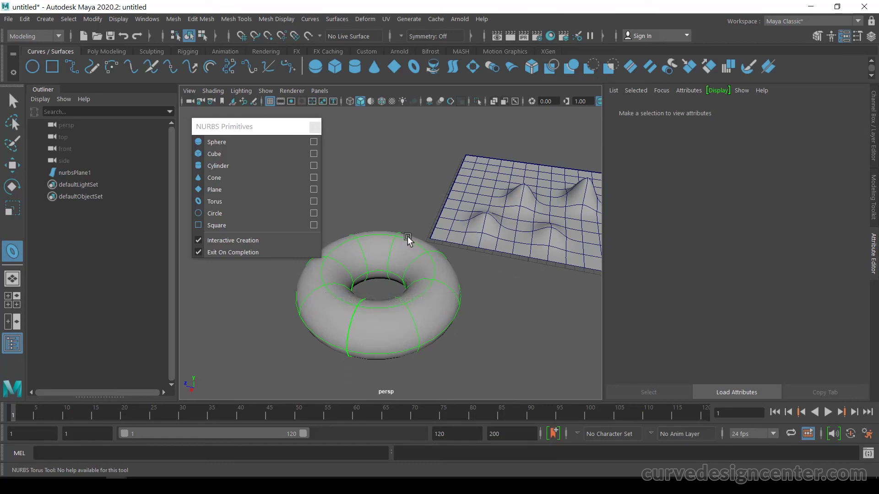
{"action": "left_click", "coordinate": [405, 189]}
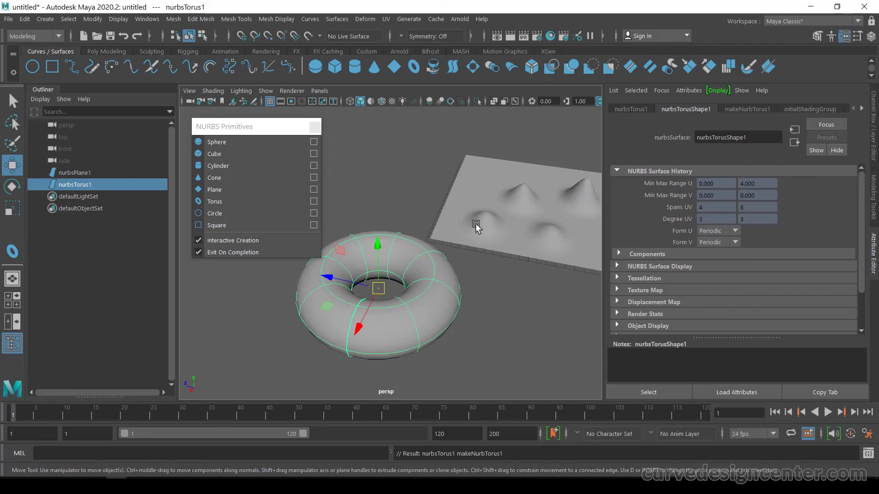
{"action": "left_click", "coordinate": [365, 211]}
{"action": "left_click", "coordinate": [376, 254]}
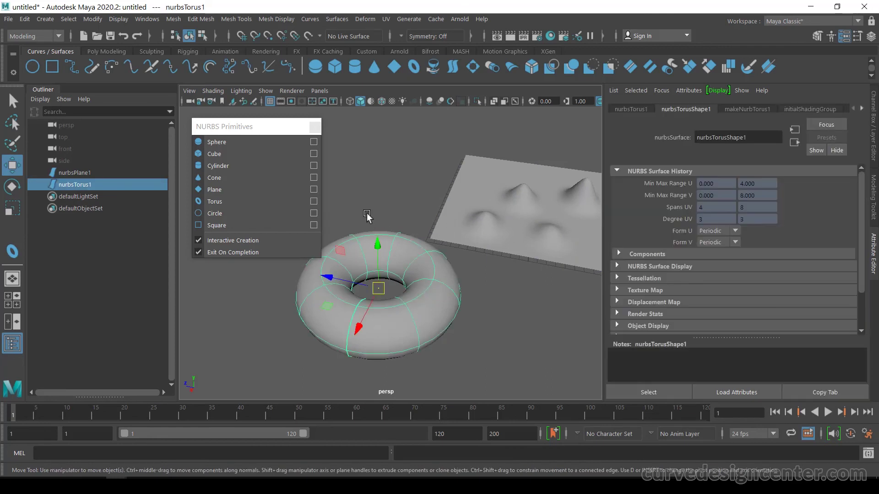
{"action": "left_click", "coordinate": [382, 203]}
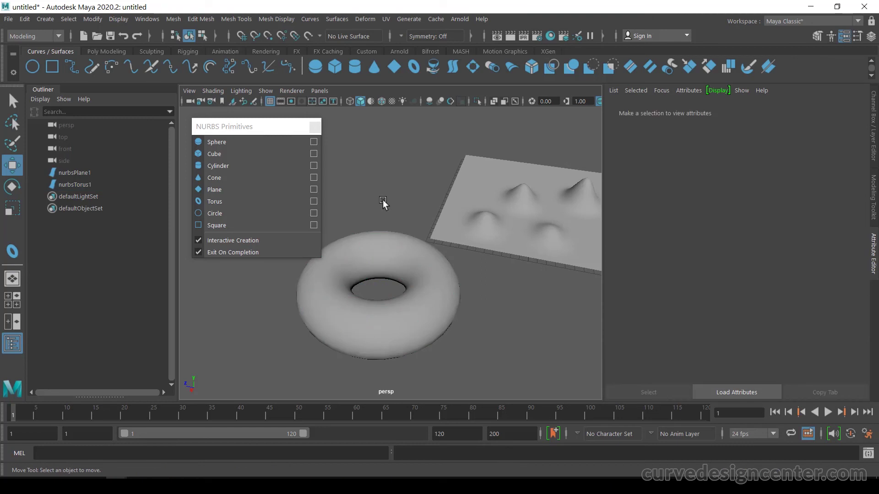
{"action": "left_click", "coordinate": [377, 249]}
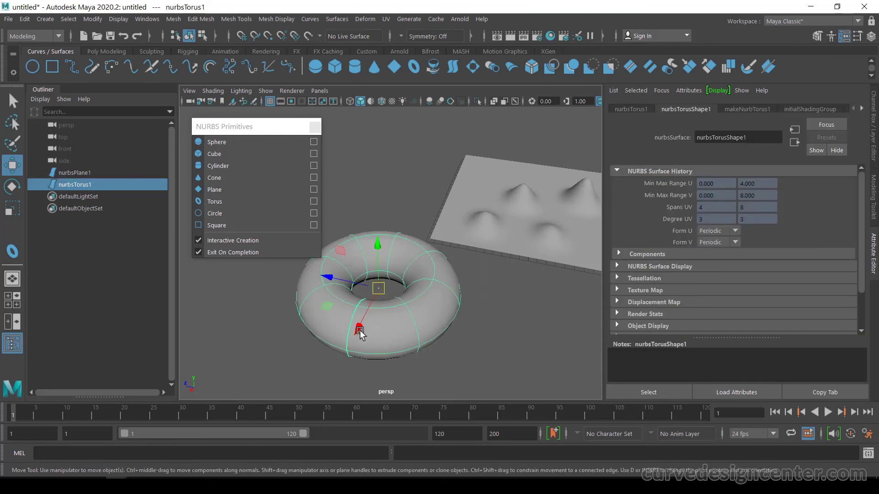
Try Start, End and Minor Sweep cuts on the torus, then reset sweeps to 0 and 360.
{"action": "left_click", "coordinate": [746, 109]}
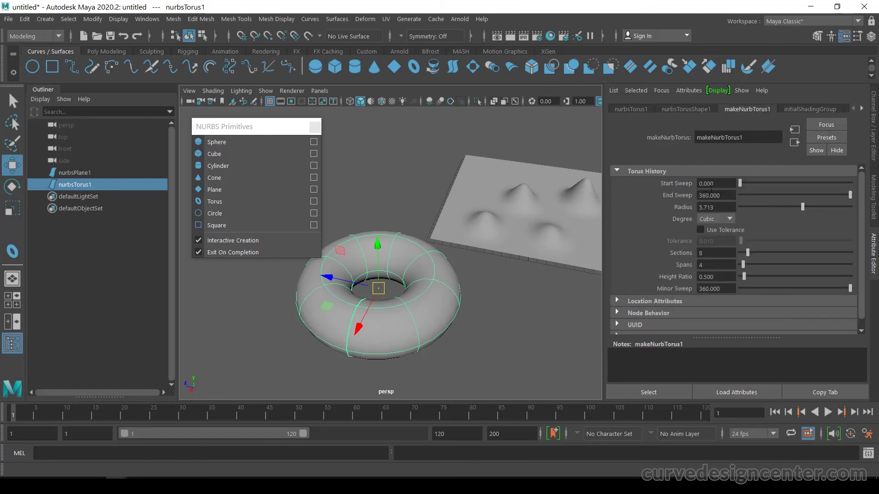
{"action": "left_click_drag", "start_coordinate": [739, 183], "coordinate": [761, 182]}
{"action": "left_click_drag", "start_coordinate": [847, 193], "coordinate": [827, 196]}
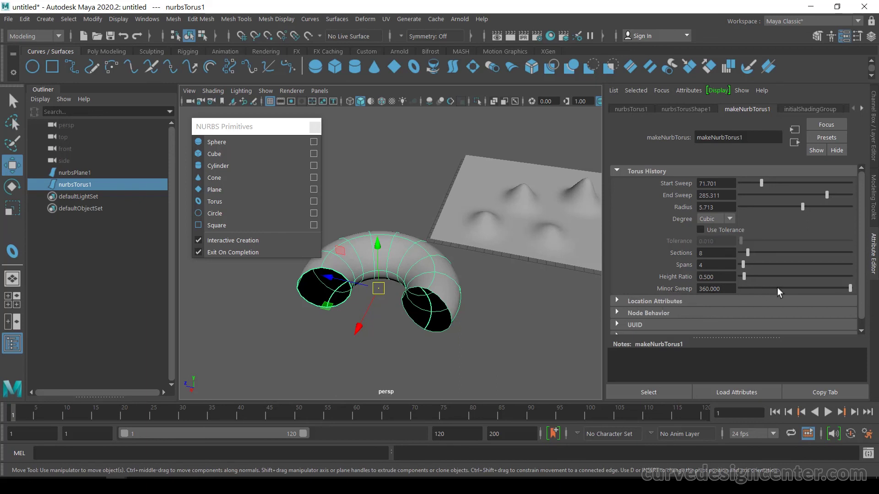
{"action": "mouse_move", "coordinate": [849, 287]}
{"action": "left_mouse_down"}
{"action": "mouse_move", "coordinate": [790, 290]}
{"action": "mouse_move", "coordinate": [855, 292]}
{"action": "left_mouse_up"}
{"action": "left_click", "coordinate": [327, 277]}
{"action": "mouse_move", "coordinate": [850, 288]}
{"action": "left_mouse_down"}
{"action": "mouse_move", "coordinate": [787, 292]}
{"action": "mouse_move", "coordinate": [856, 300]}
{"action": "left_mouse_up"}
{"action": "left_click_drag", "start_coordinate": [817, 197], "coordinate": [856, 208]}
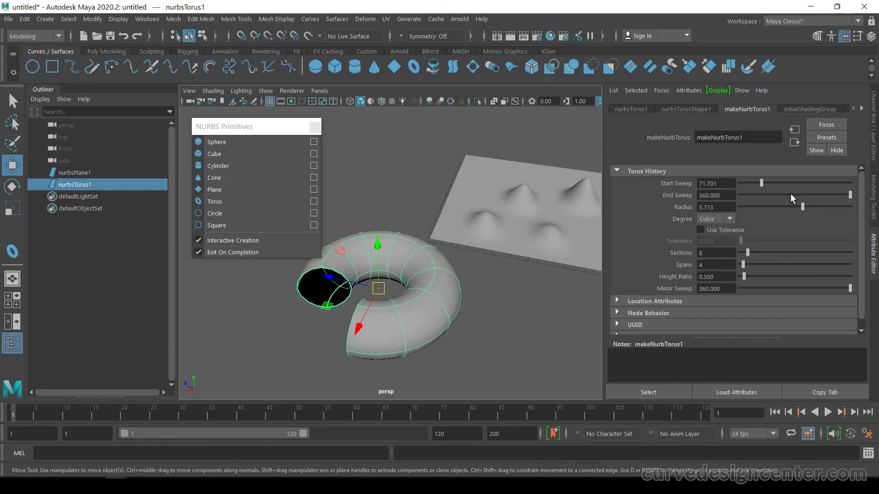
{"action": "left_click_drag", "start_coordinate": [759, 183], "coordinate": [727, 187]}
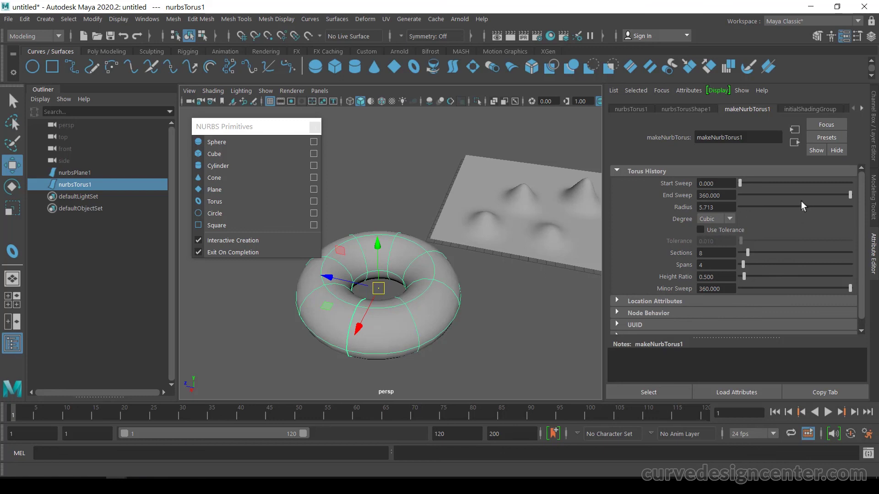
Set the torus radius to 4.772 and adjust its height ratio into a thick rounded ring.
{"action": "mouse_move", "coordinate": [799, 208]}
{"action": "left_mouse_down"}
{"action": "mouse_move", "coordinate": [776, 207]}
{"action": "mouse_move", "coordinate": [814, 208]}
{"action": "mouse_move", "coordinate": [802, 210]}
{"action": "left_mouse_up"}
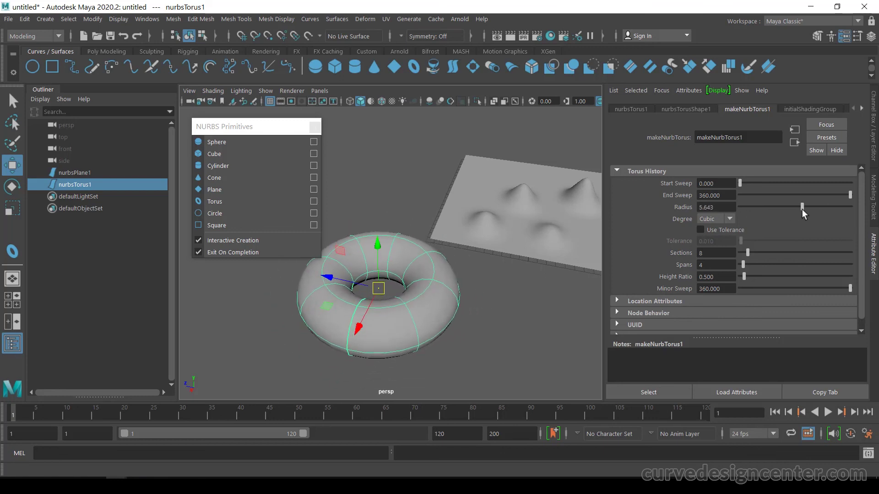
{"action": "left_click_drag", "start_coordinate": [766, 276], "coordinate": [740, 273]}
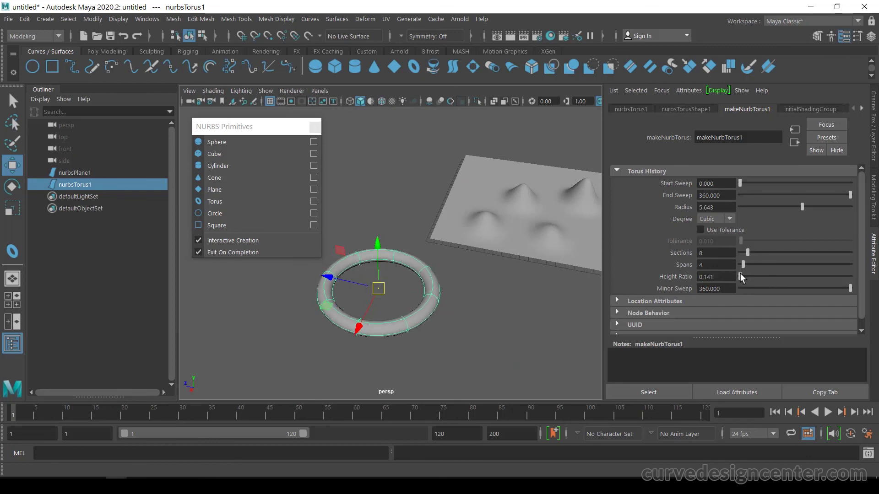
{"action": "left_click_drag", "start_coordinate": [743, 274], "coordinate": [747, 269]}
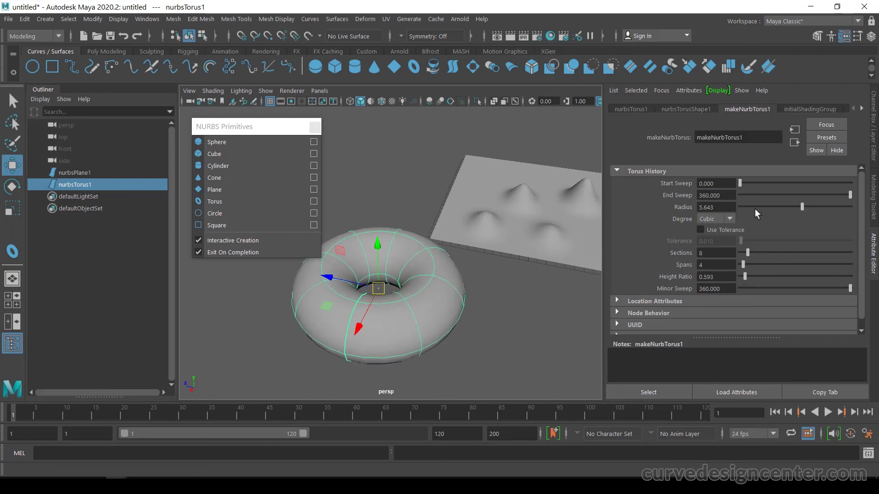
{"action": "mouse_move", "coordinate": [777, 208]}
{"action": "left_mouse_down"}
{"action": "mouse_move", "coordinate": [800, 211]}
{"action": "mouse_move", "coordinate": [792, 212]}
{"action": "left_mouse_up"}
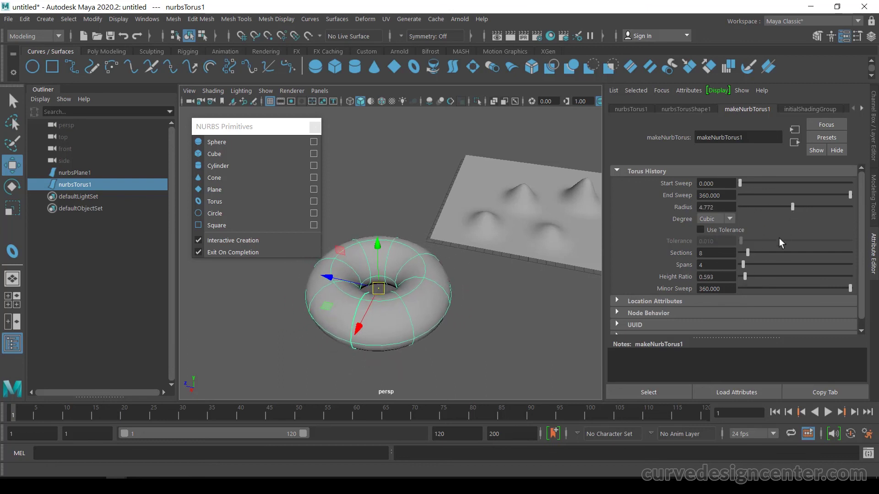